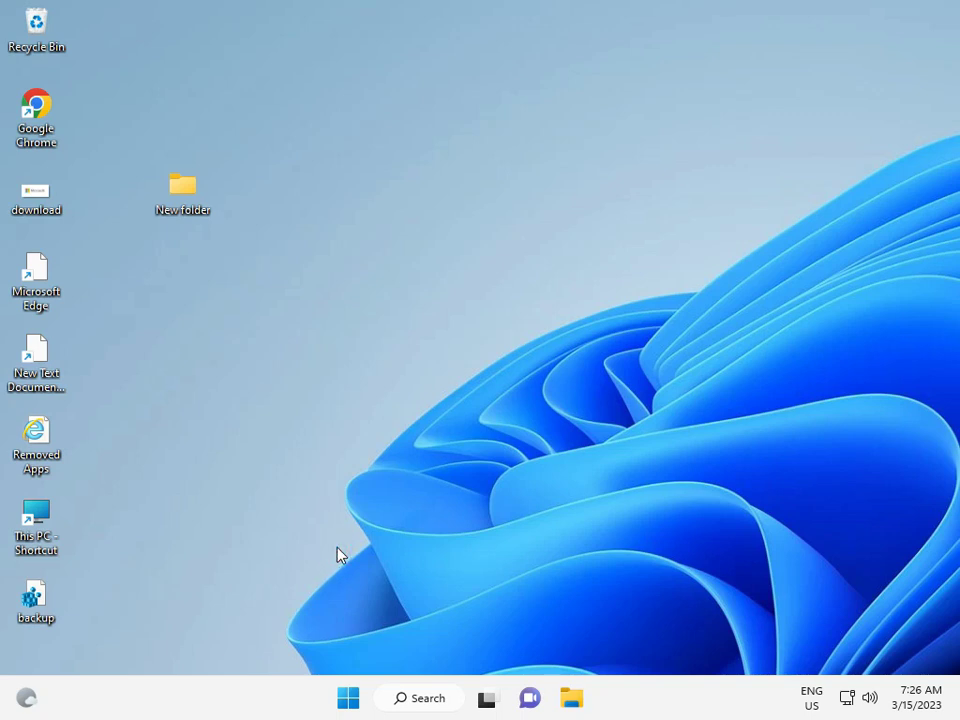
# Launch services.msc from the Run dialog
pyautogui.press('super+r')
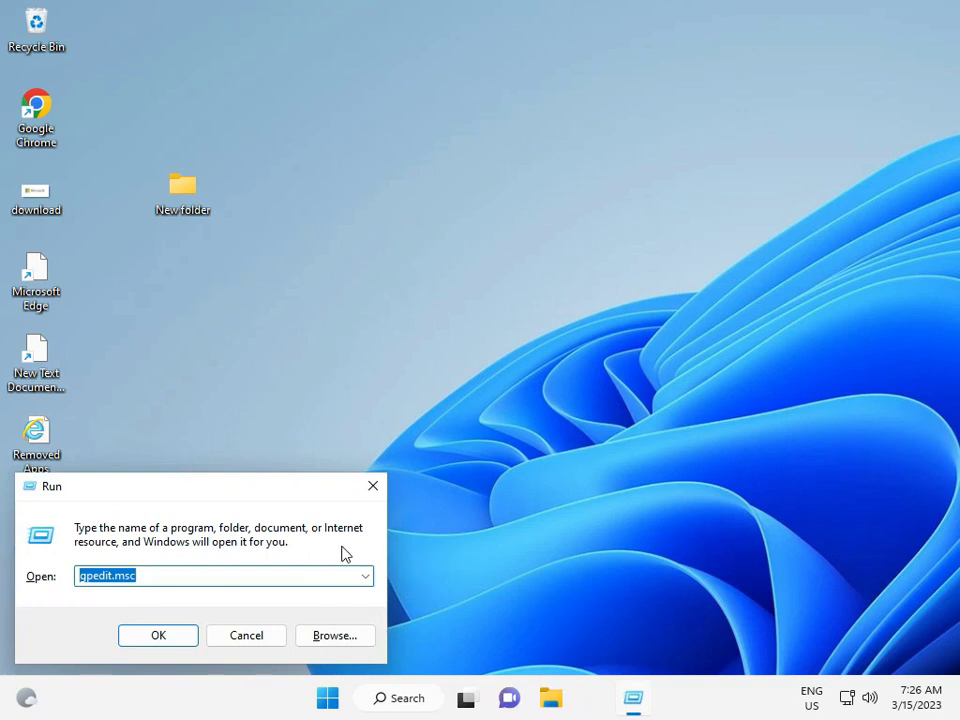
pyautogui.write('services')
pyautogui.press('Down')
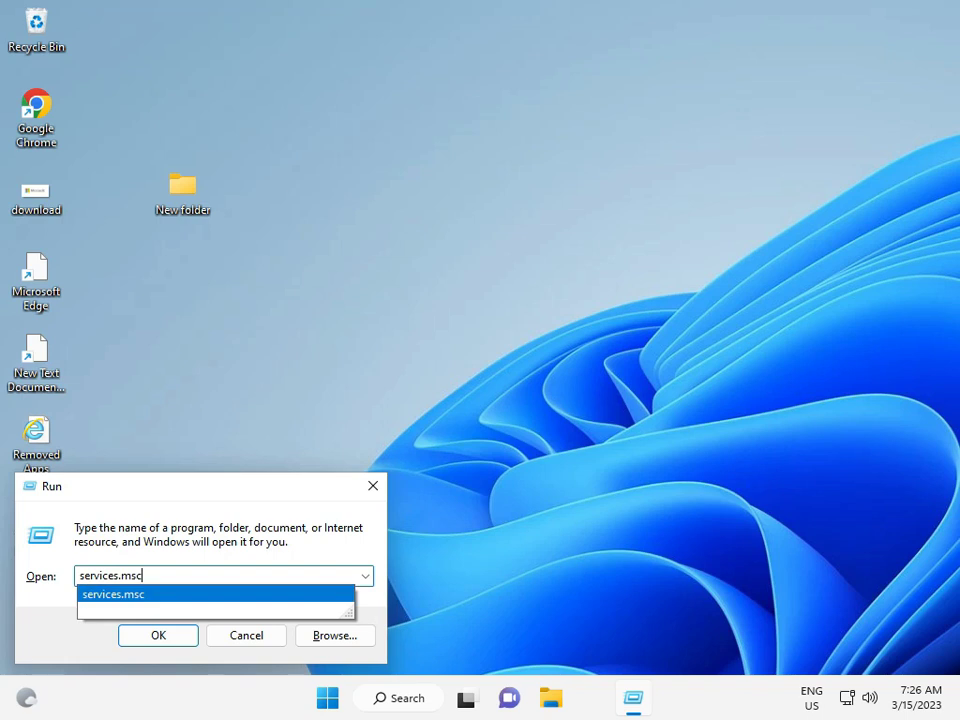
pyautogui.press('Return')
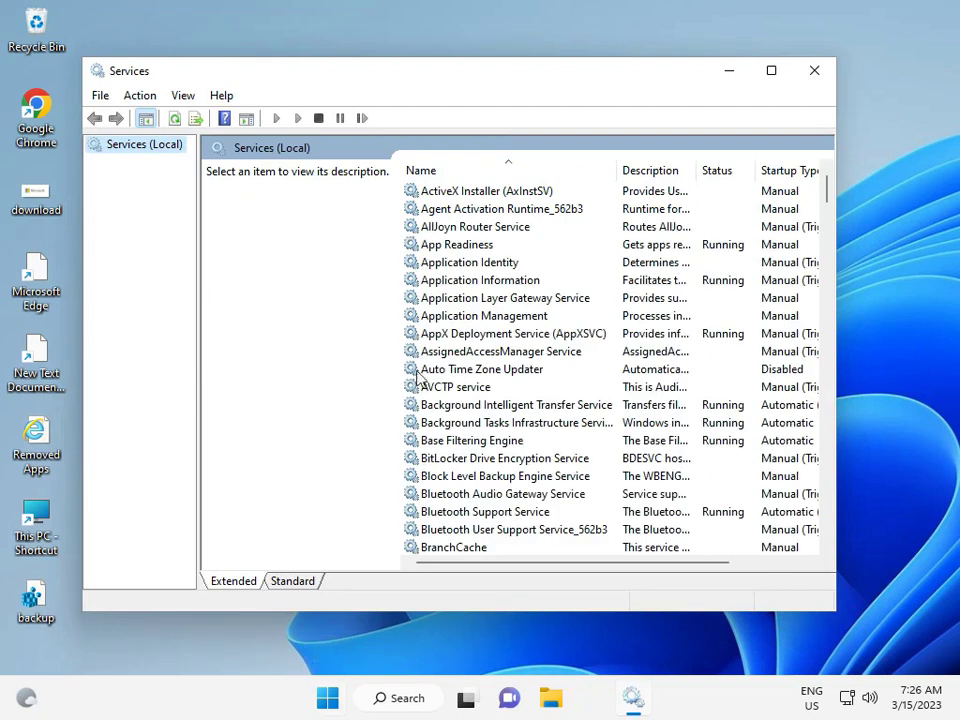
# Open the Volume Shadow Copy service's properties and start the service
pyautogui.click(418, 371)
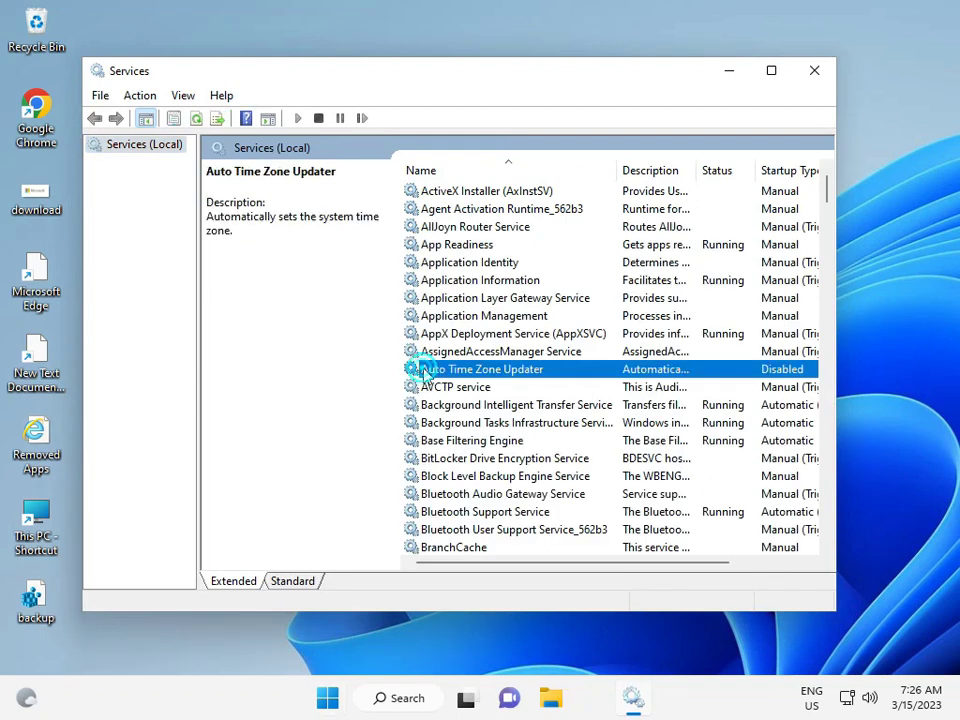
pyautogui.press('v')
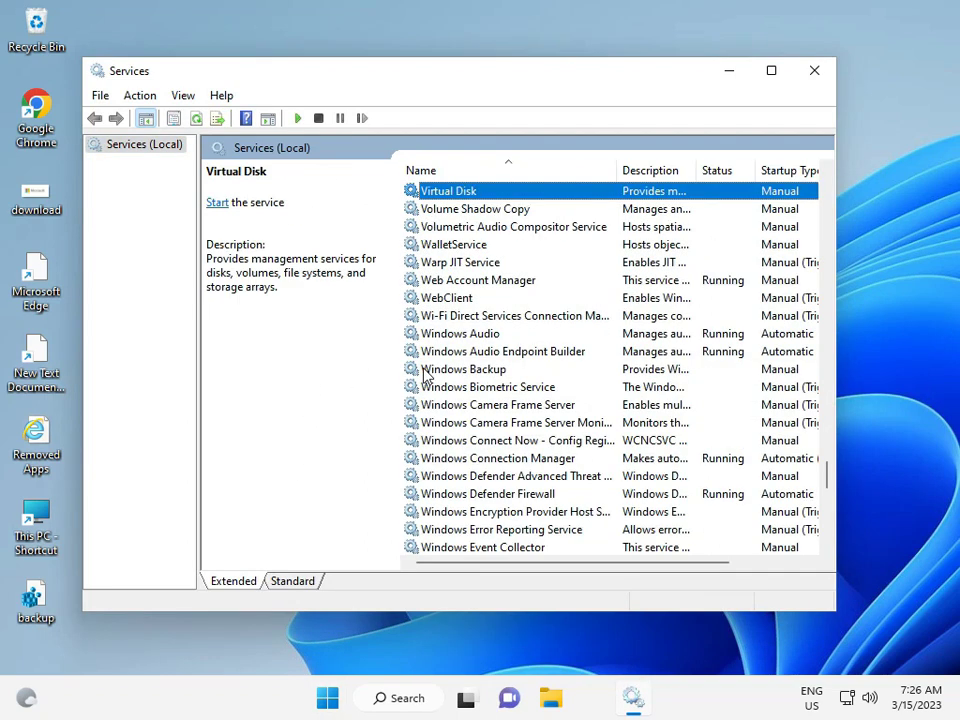
pyautogui.click(483, 209)
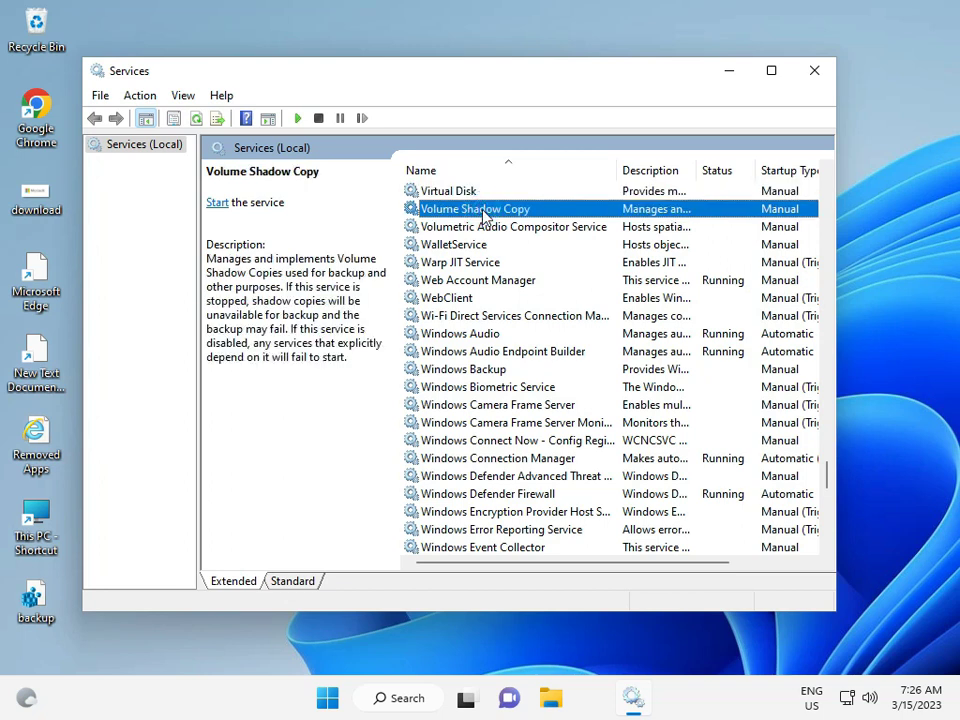
pyautogui.doubleClick(483, 210)
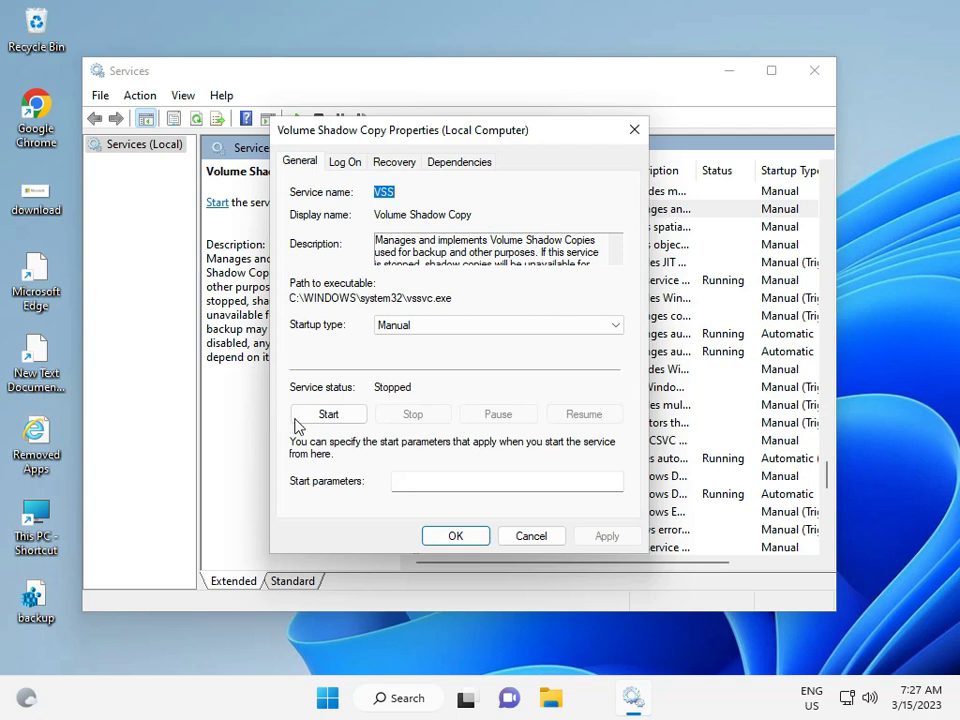
pyautogui.click(326, 417)
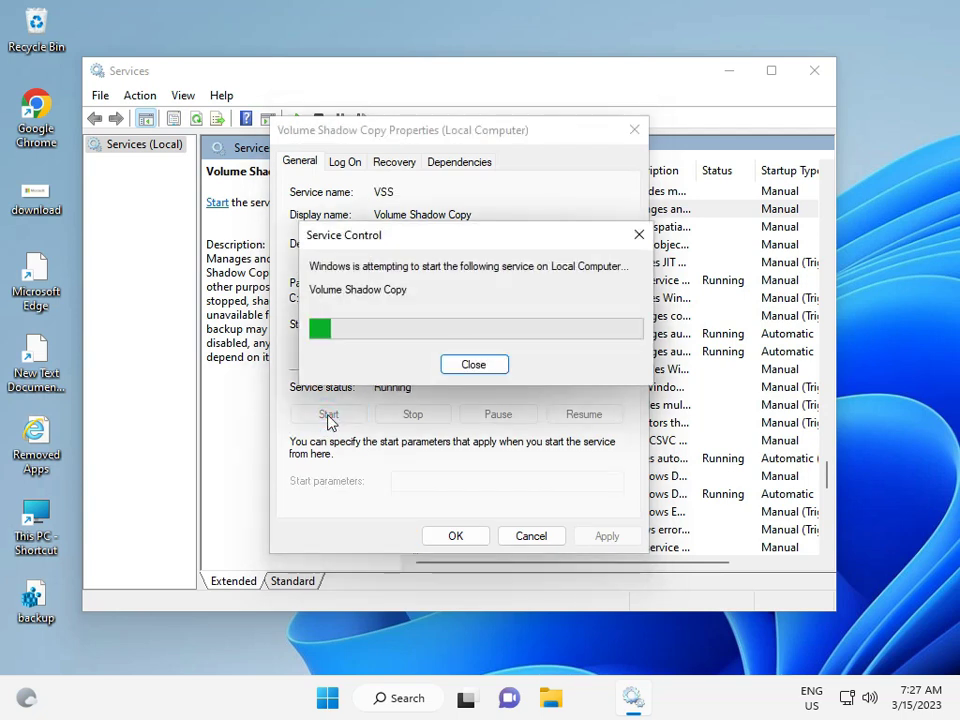
# Set its startup type to Automatic, apply and confirm, then close Services
pyautogui.click(418, 325)
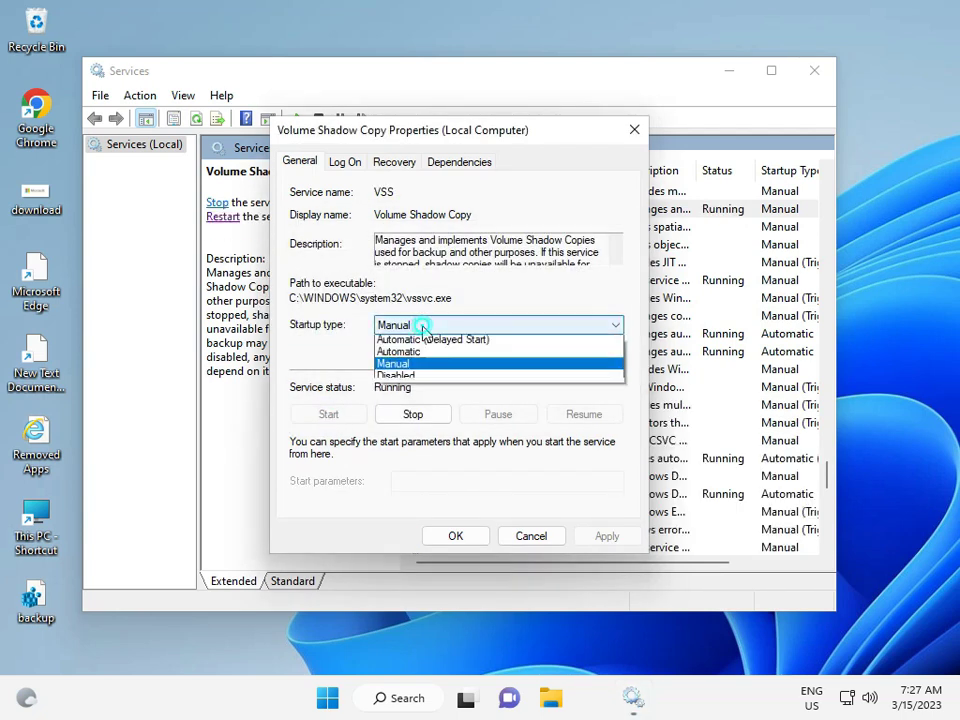
pyautogui.click(418, 352)
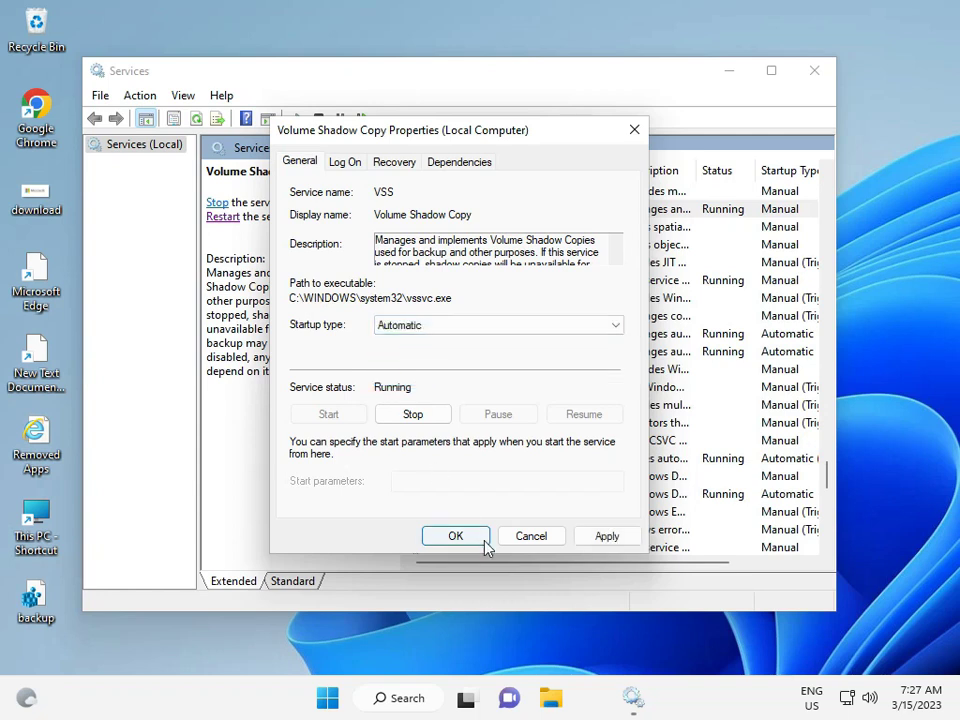
pyautogui.click(609, 540)
pyautogui.click(462, 538)
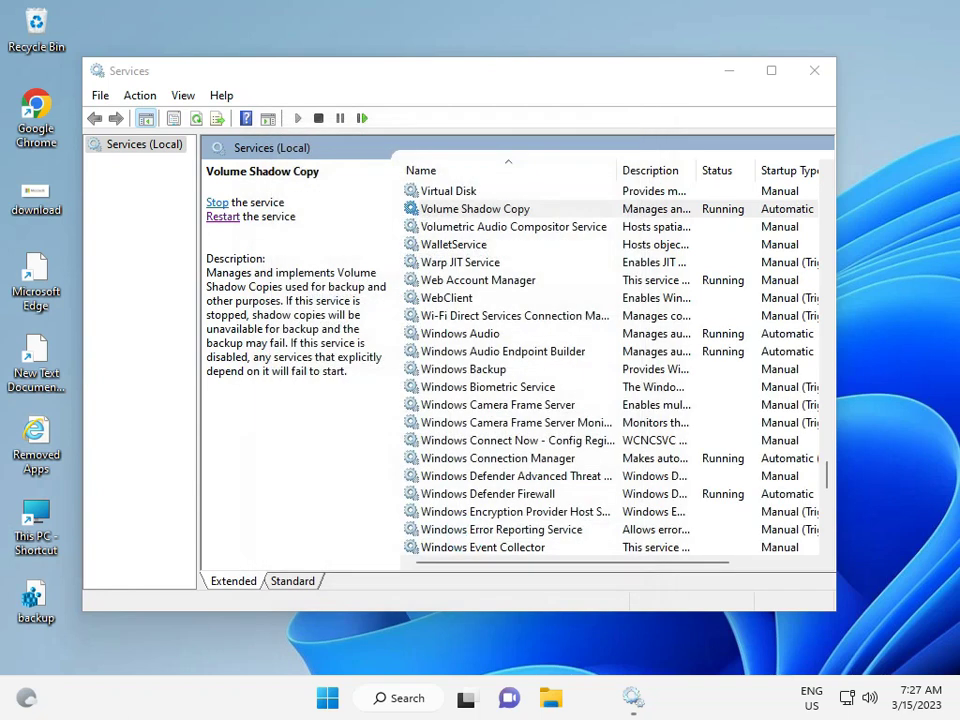
pyautogui.click(813, 71)
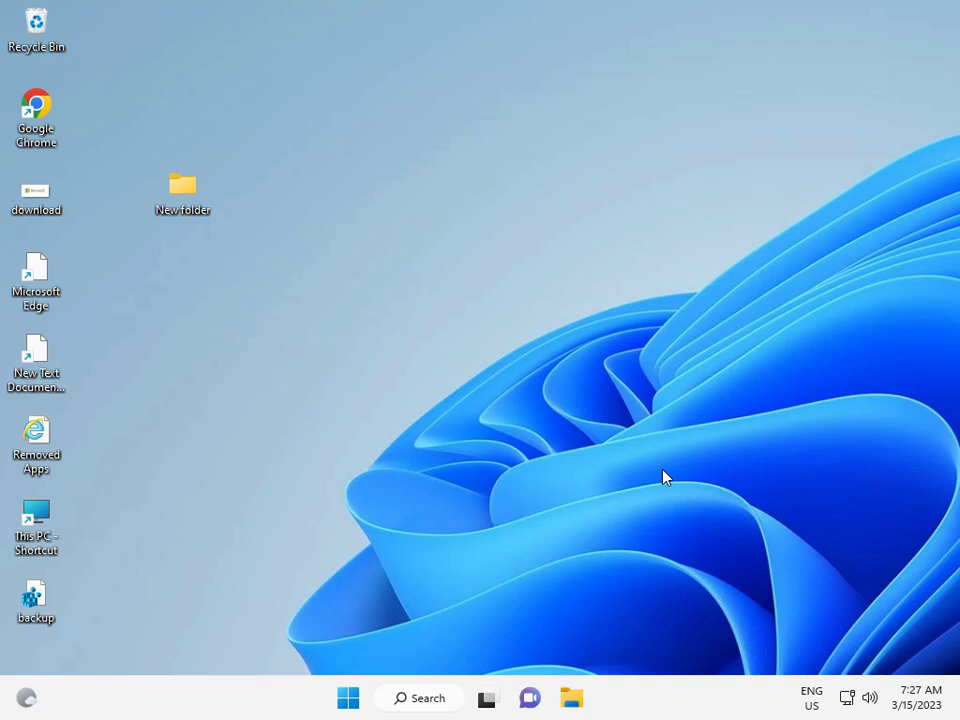
# Search Start for 'cmd' and run Command Prompt as administrator
pyautogui.click(357, 704)
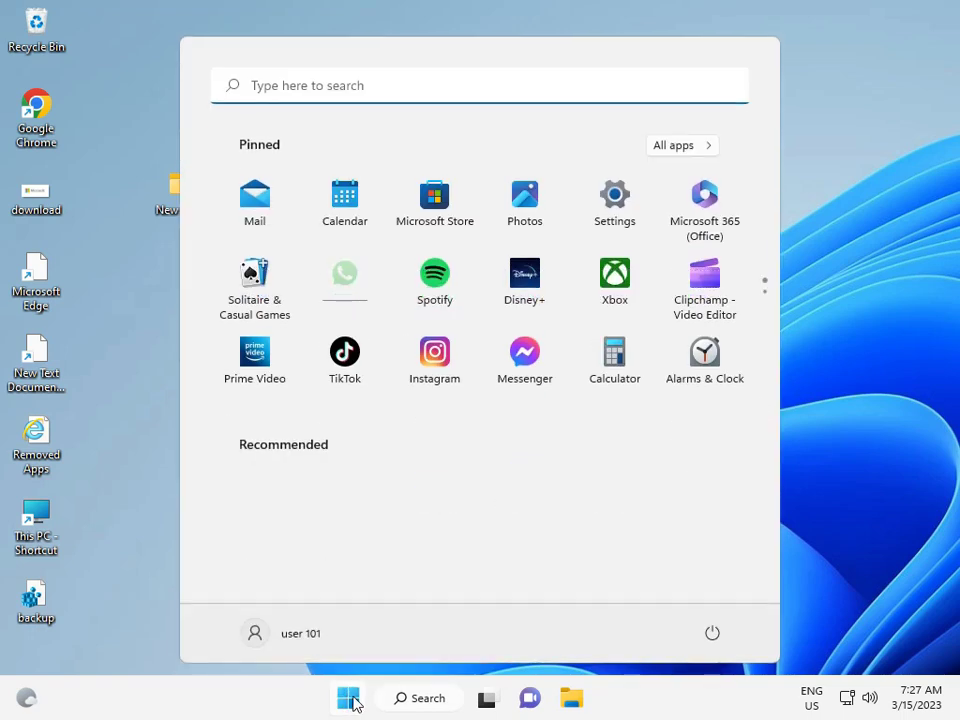
pyautogui.write('cmd')
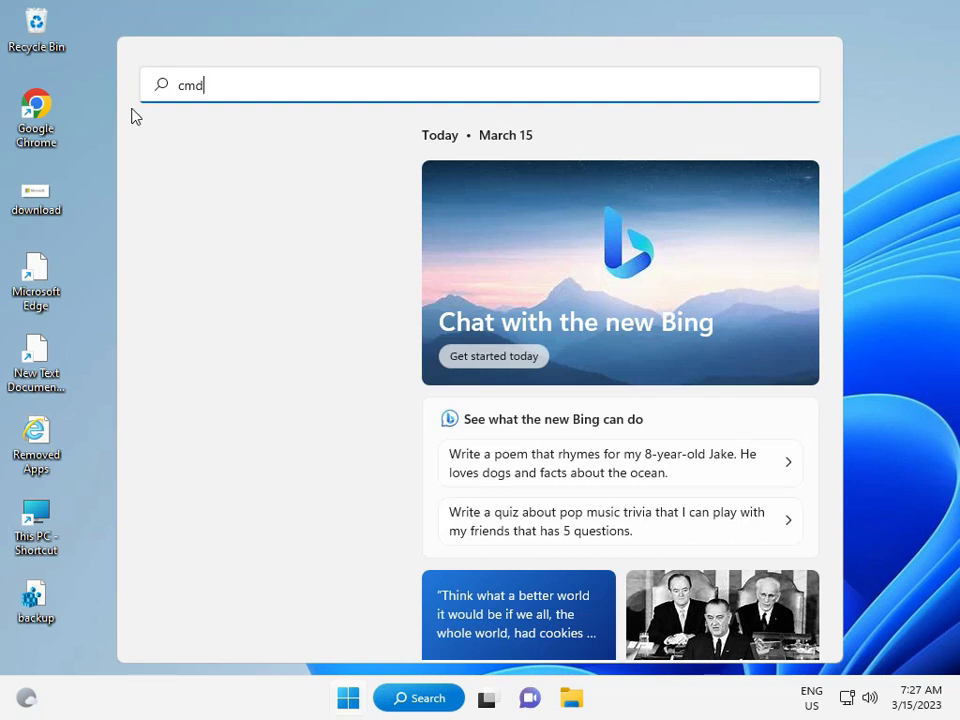
pyautogui.click(320, 240)
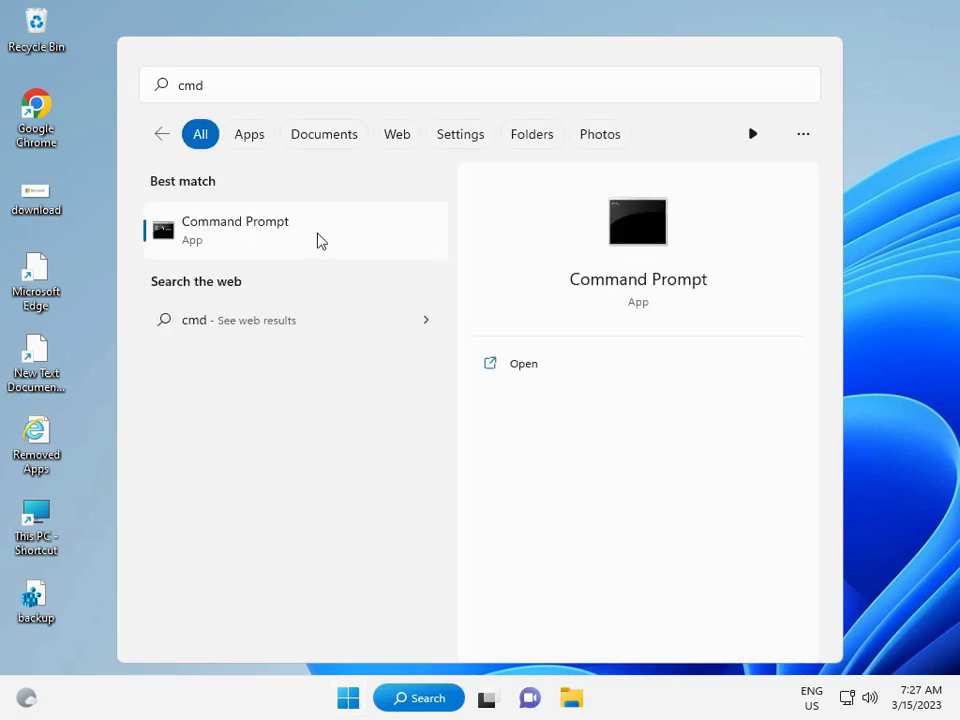
pyautogui.rightClick(317, 237)
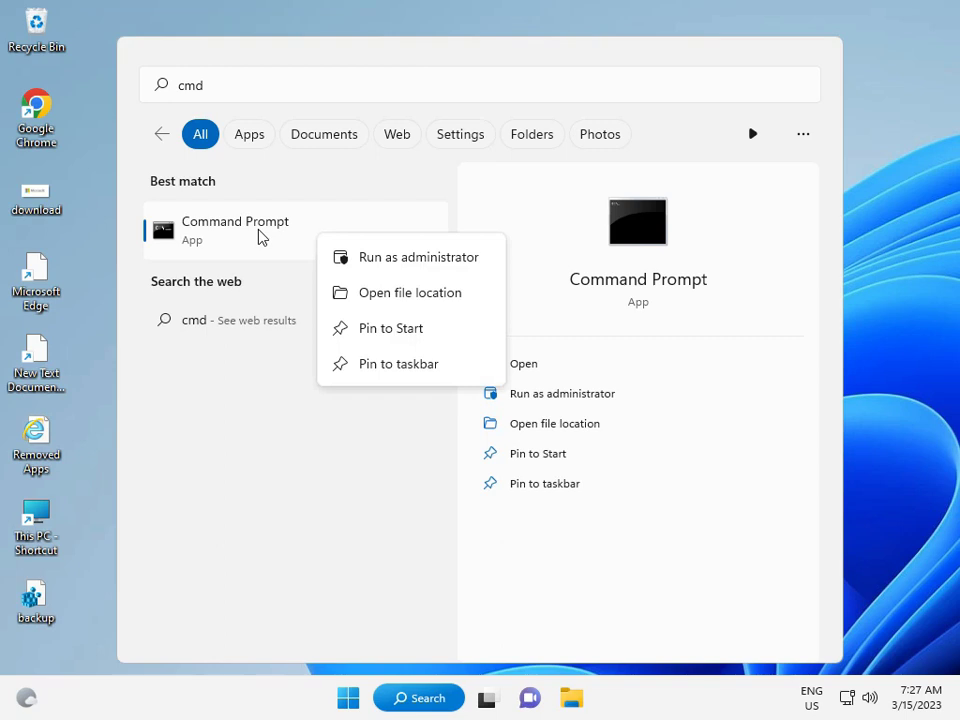
pyautogui.click(341, 258)
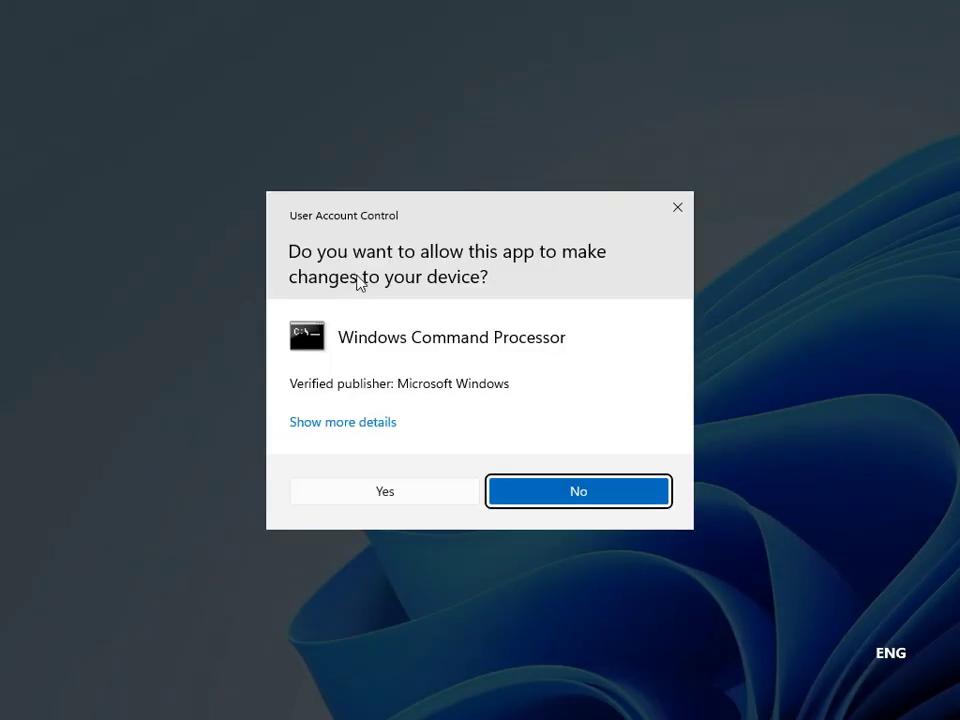
# Approve elevation, run chkdsk c: /f /r /x, and answer y to schedule it at restart
pyautogui.click(398, 501)
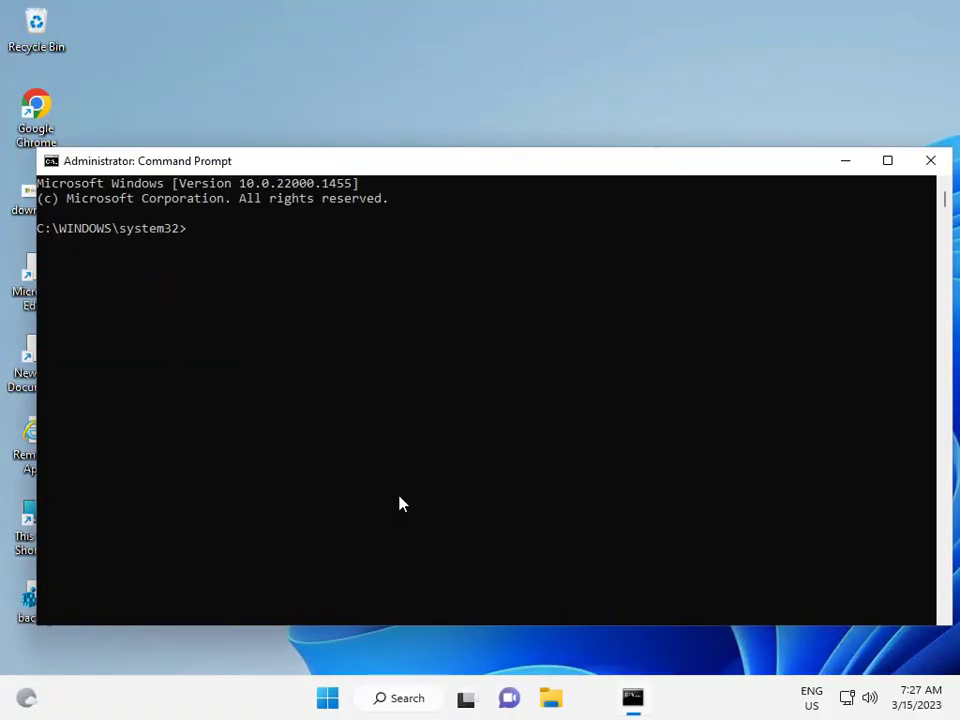
pyautogui.write('cj')
pyautogui.press('BackSpace')
pyautogui.write('hkdsk c')
pyautogui.write(': /f')
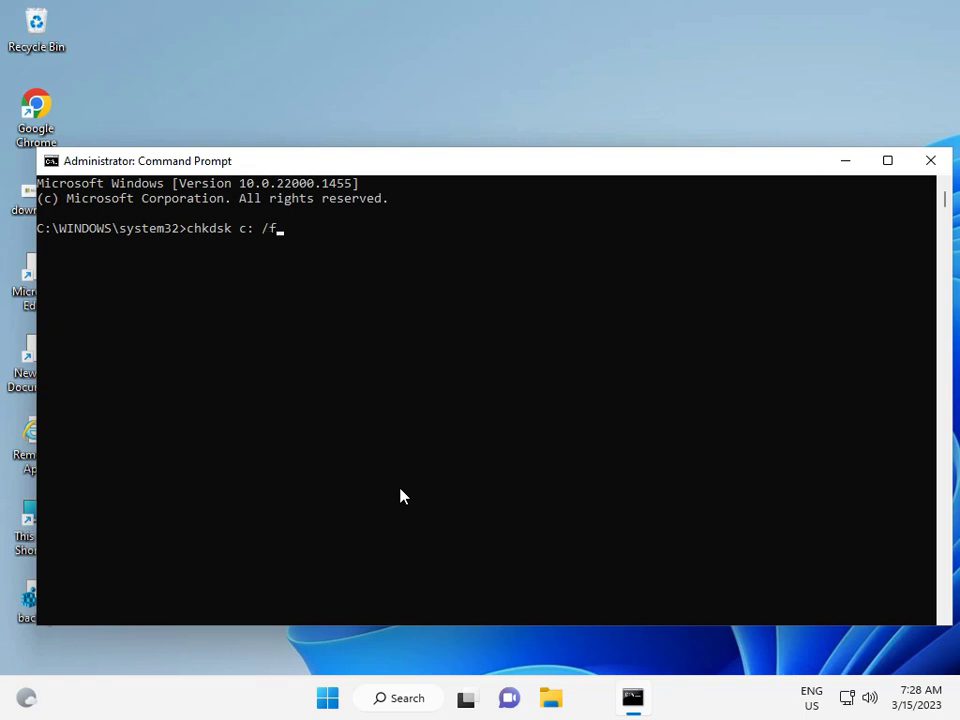
pyautogui.write(' /r /x')
pyautogui.press('Return')
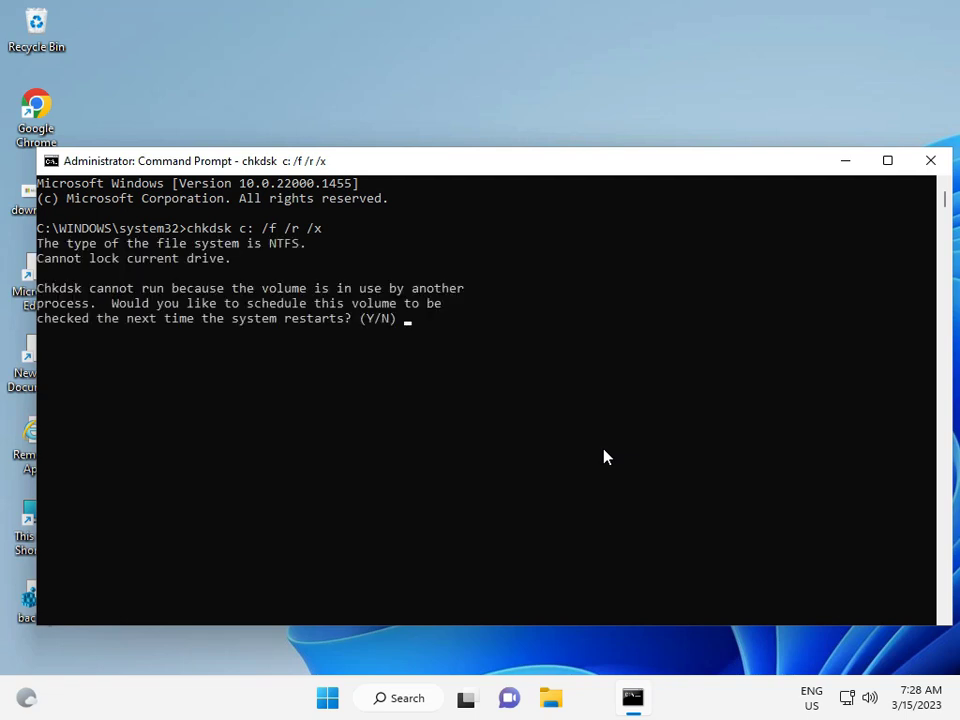
pyautogui.write('y')
pyautogui.press('Return')
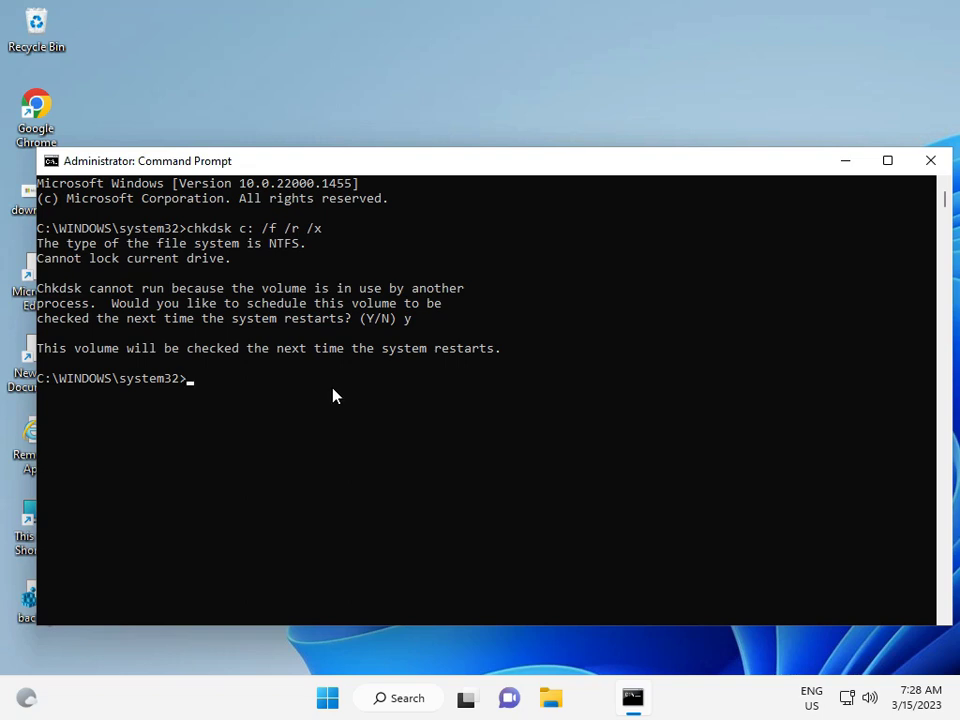
# Close Command Prompt, try running regedit.msc from Run, and dismiss the cannot-find error
pyautogui.click(928, 163)
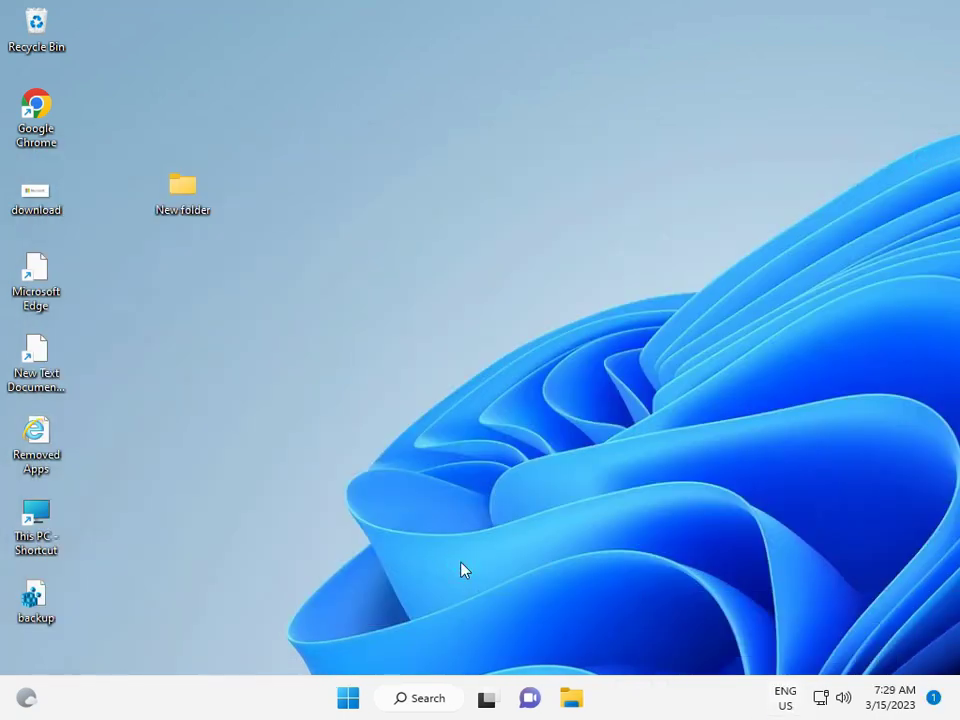
pyautogui.press('super+r')
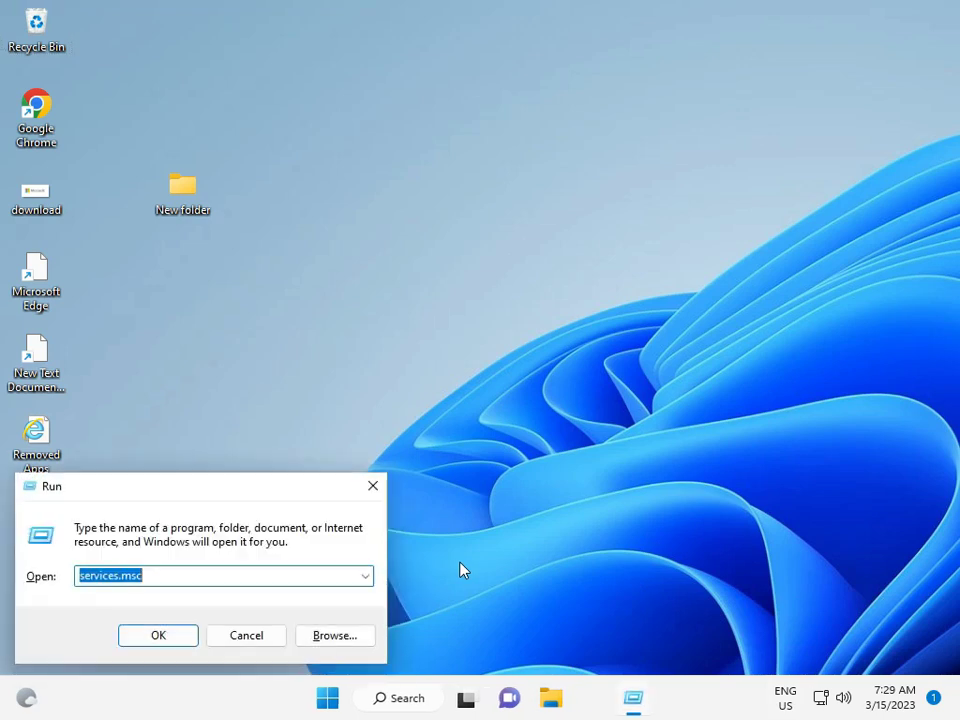
pyautogui.write('re')
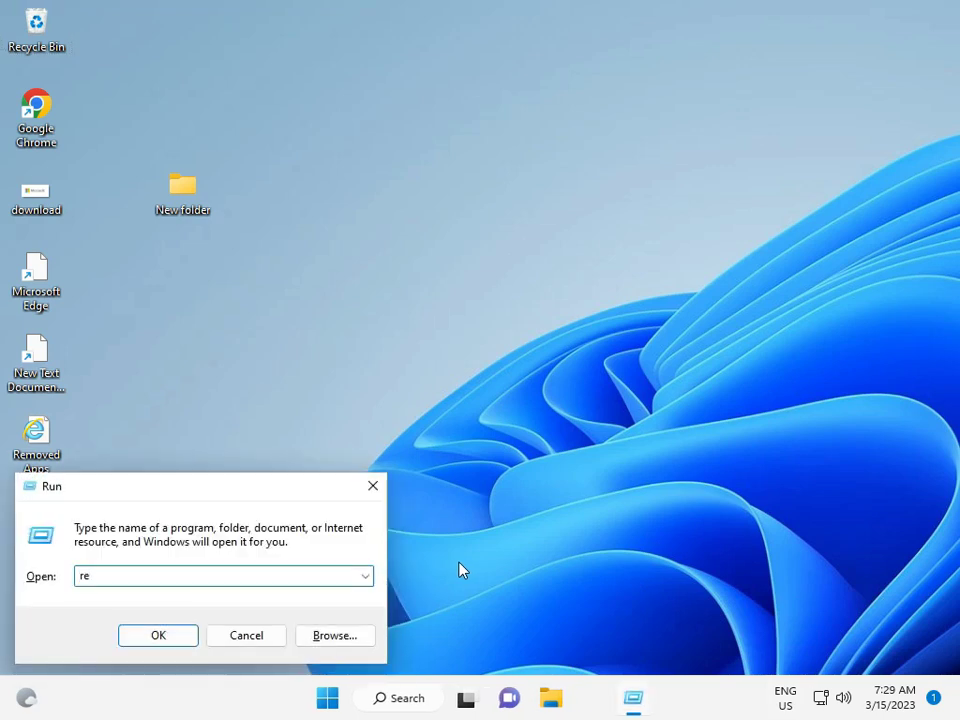
pyautogui.write('gedit.msc')
pyautogui.press('Return')
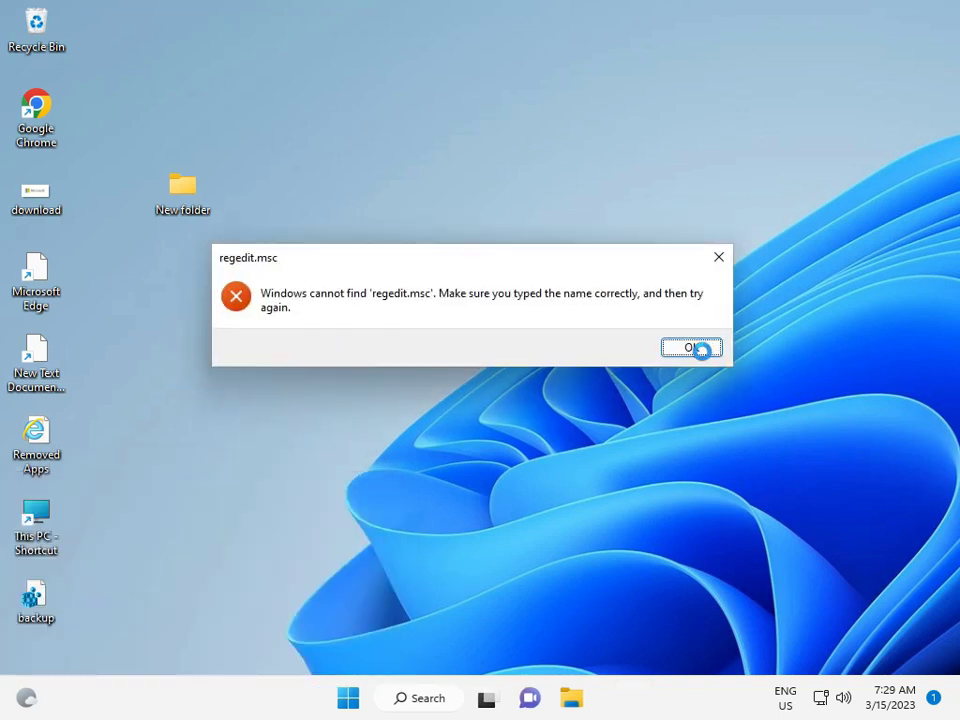
pyautogui.click(688, 345)
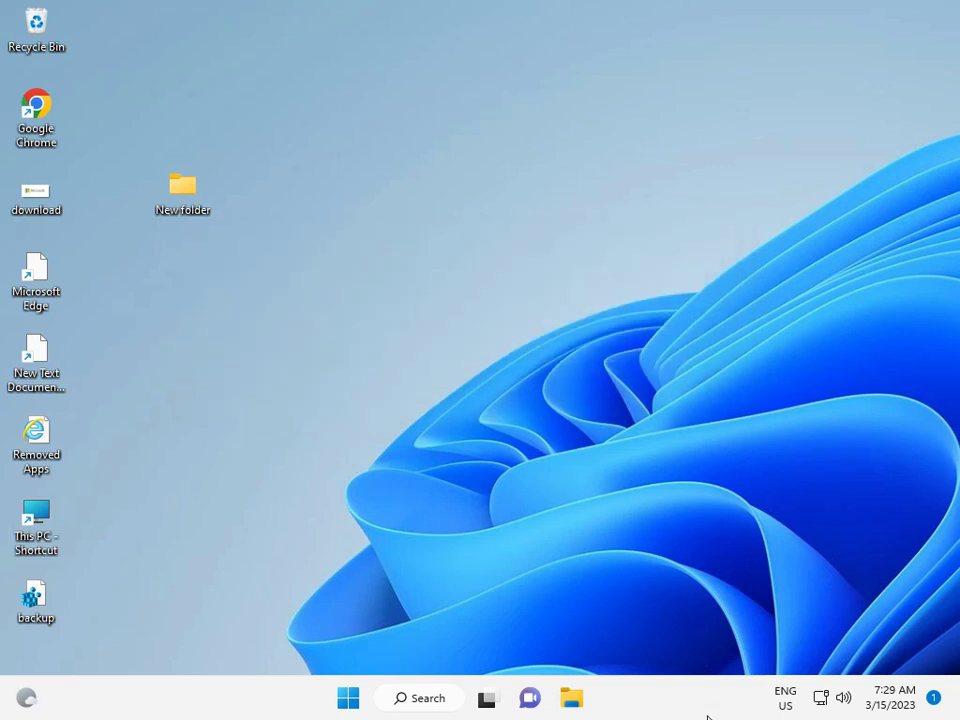
# Search 'rege' and launch Registry Editor, approving it to run as administrator
pyautogui.click(341, 700)
pyautogui.press('super+r')
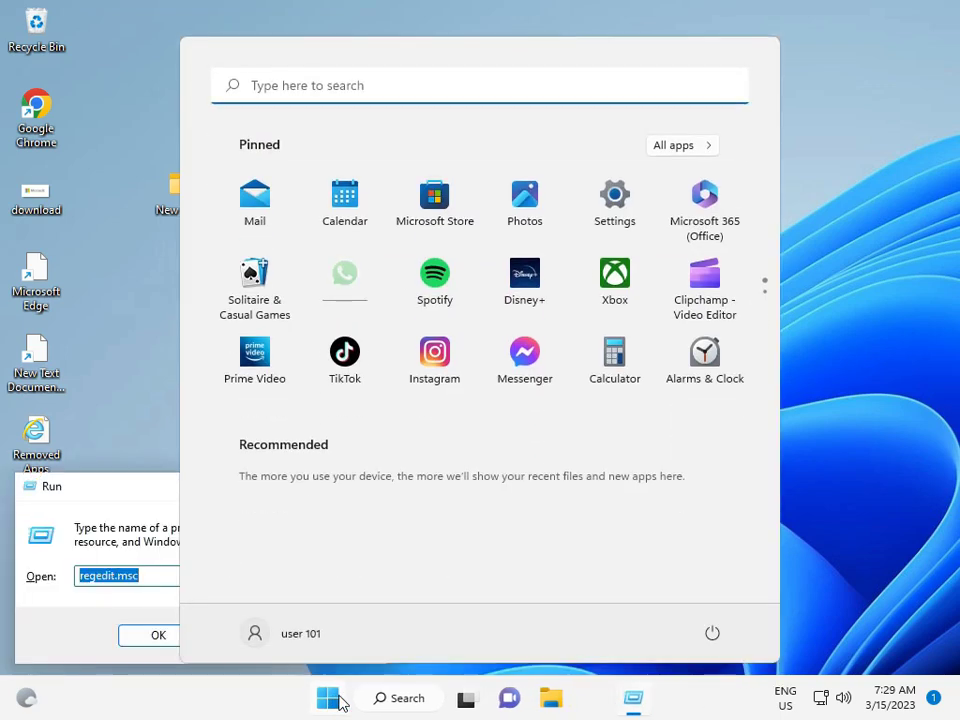
pyautogui.write('rege')
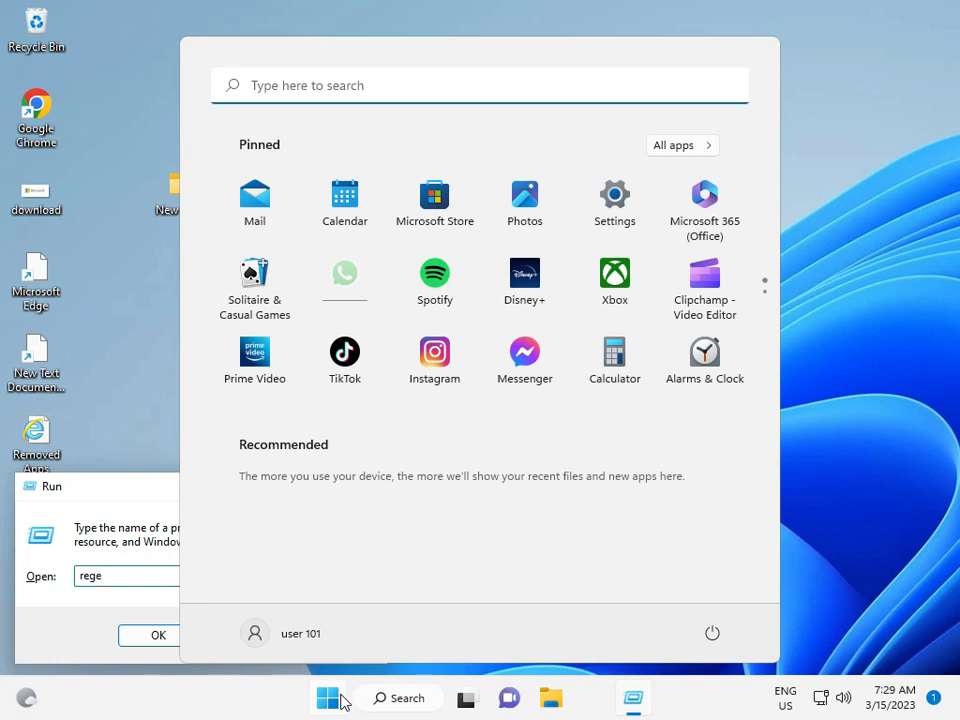
pyautogui.click(328, 86)
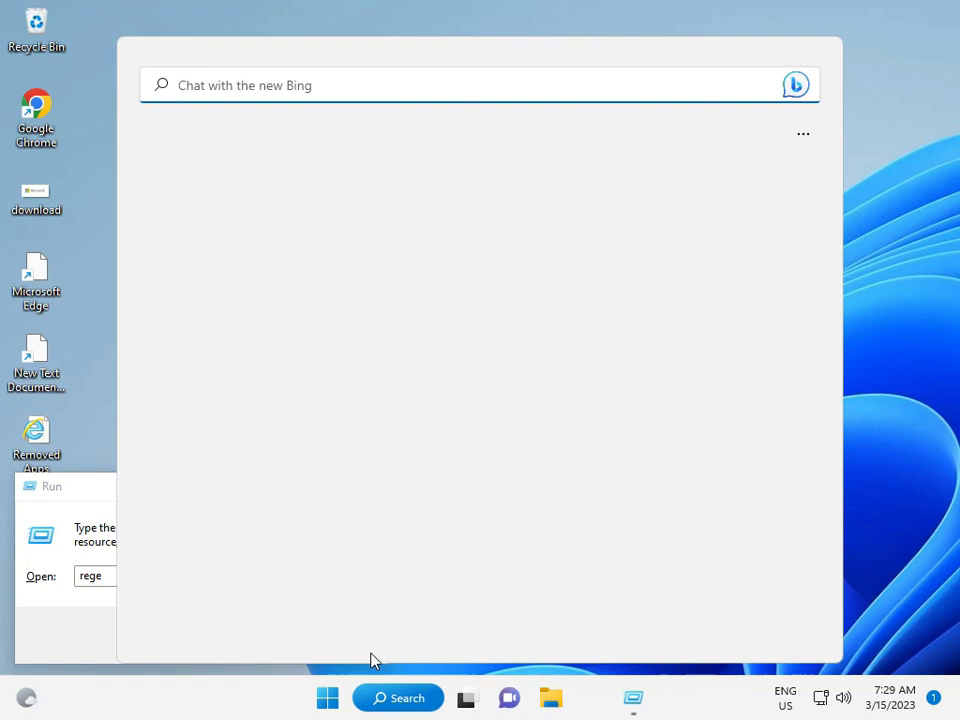
pyautogui.write('rege')
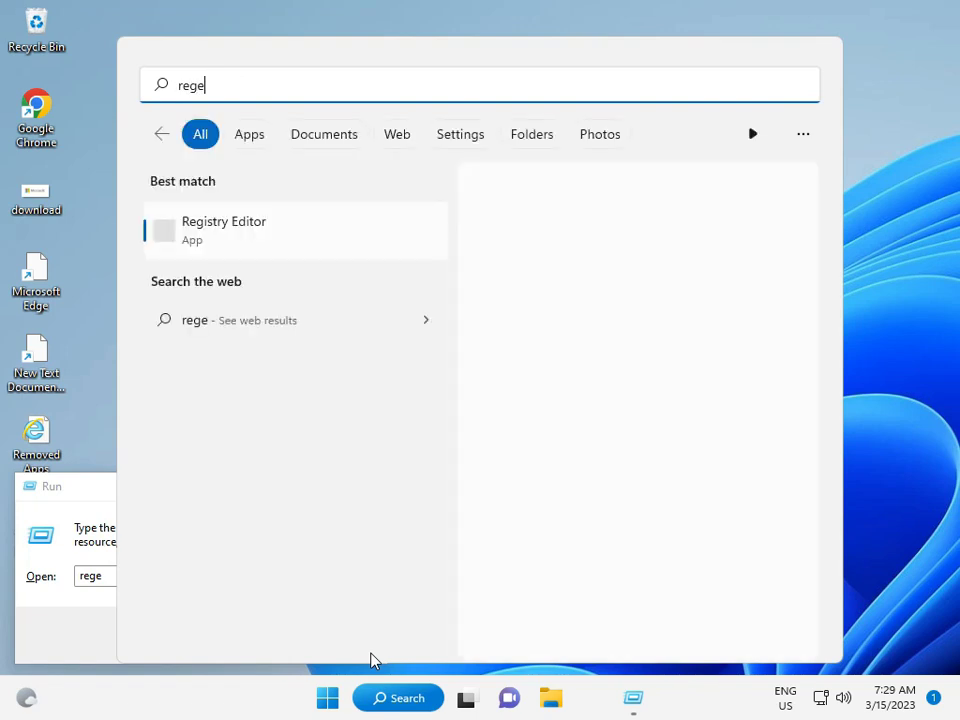
pyautogui.click(266, 242)
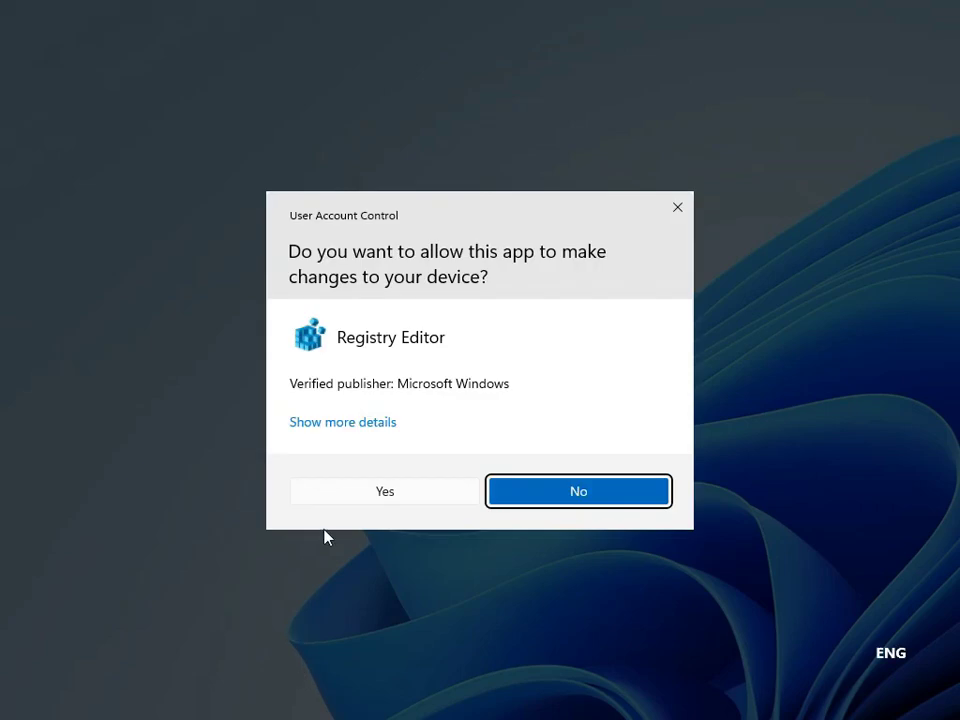
pyautogui.click(368, 490)
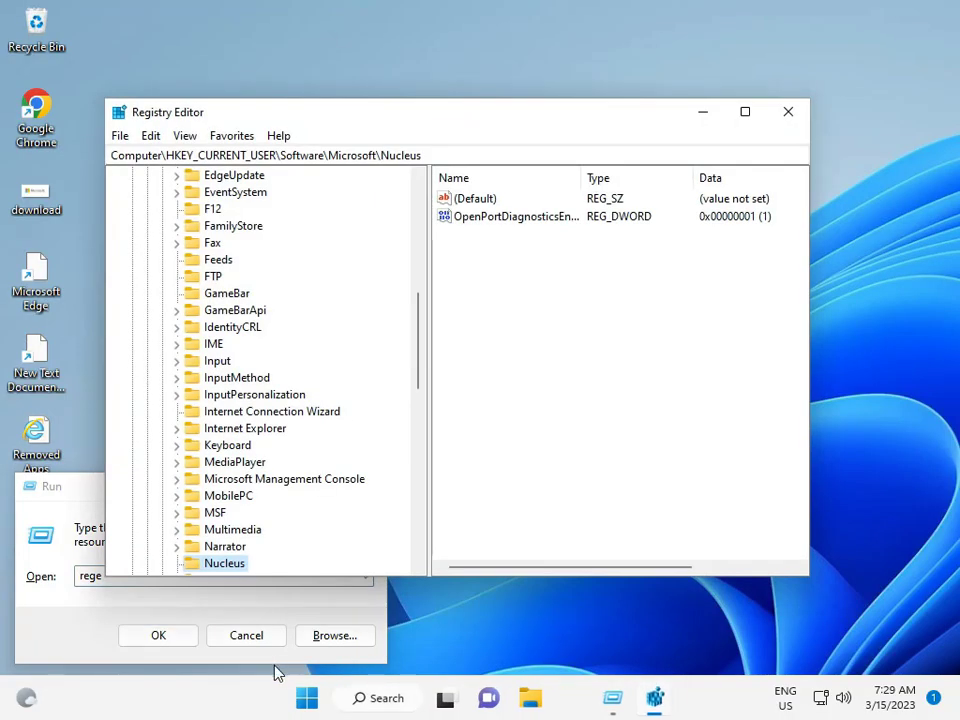
# Collapse HKEY_CURRENT_USER and expand HKEY_LOCAL_MACHINE > SYSTEM > CurrentControlSet > Services
pyautogui.moveTo(415, 316); pyautogui.dragTo(418, 196)
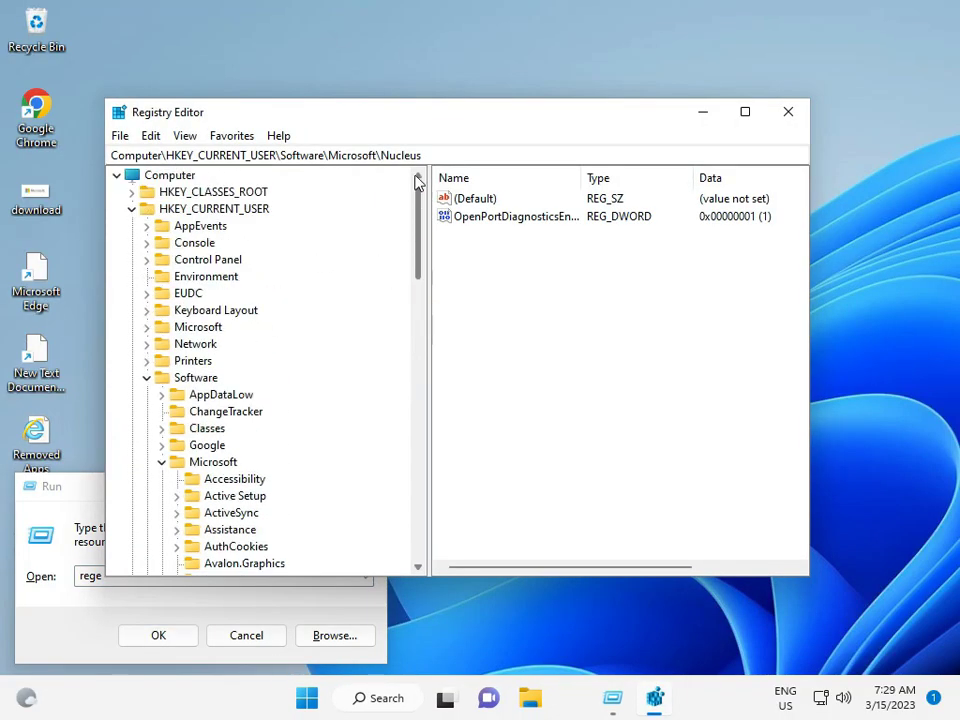
pyautogui.click(131, 209)
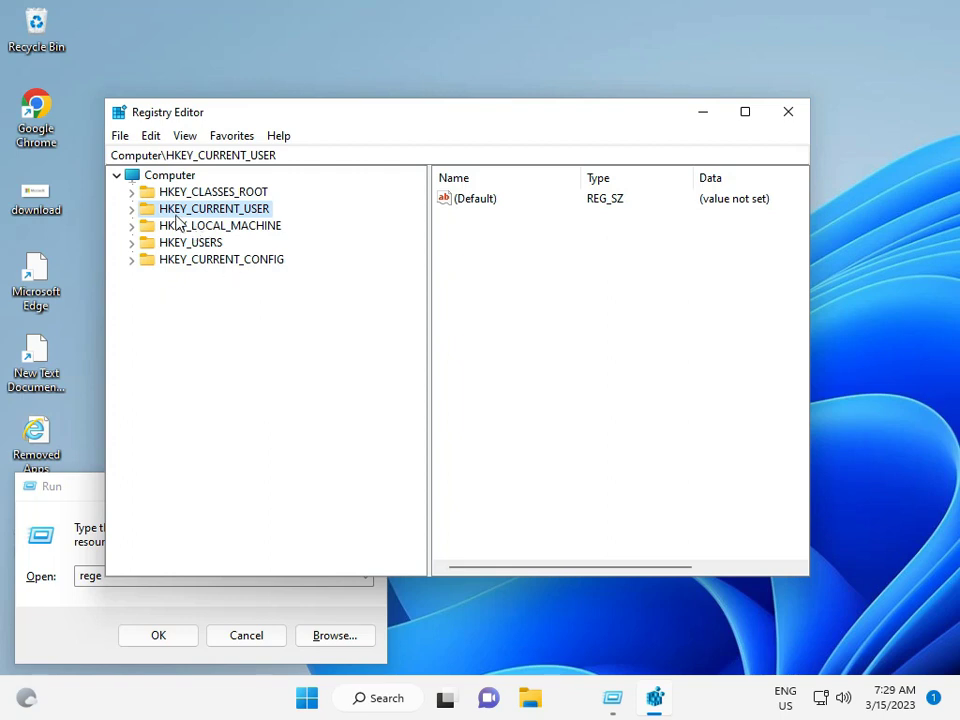
pyautogui.click(132, 226)
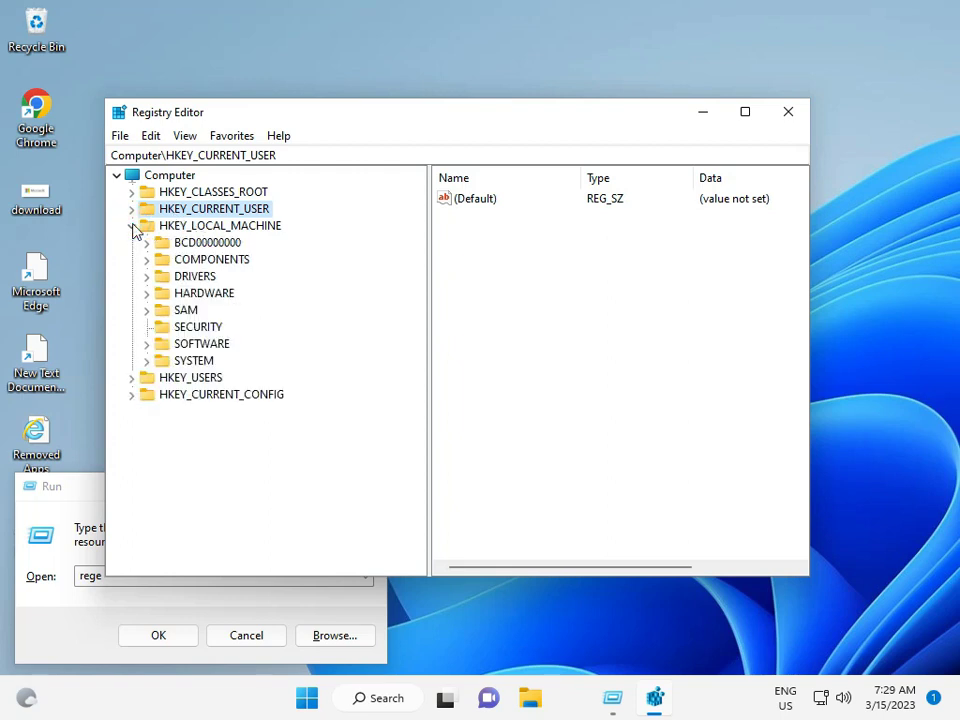
pyautogui.click(147, 361)
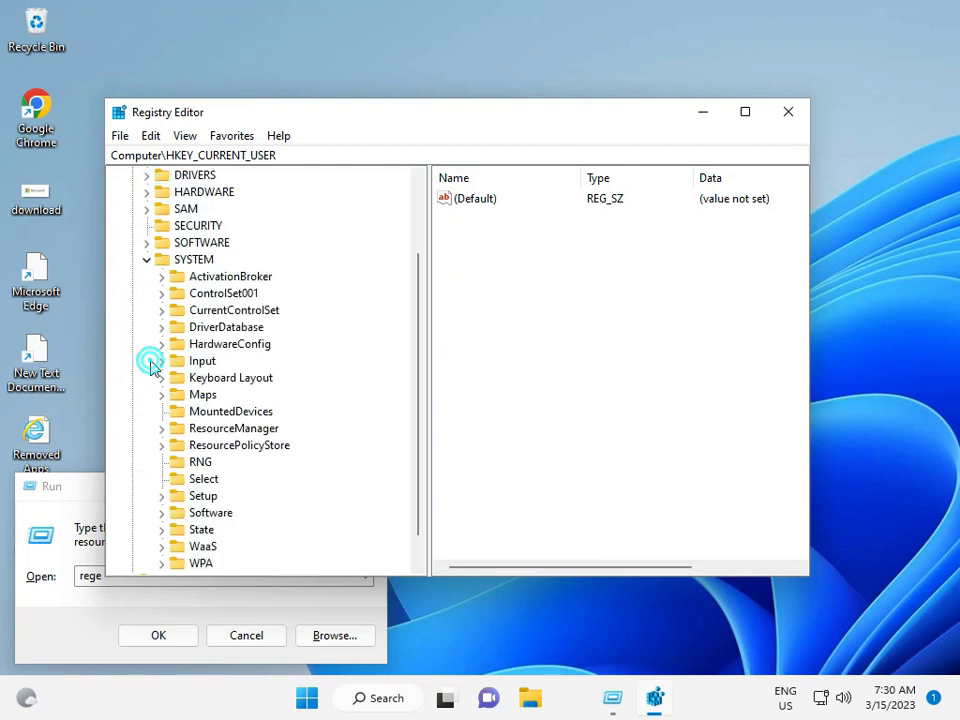
pyautogui.click(162, 312)
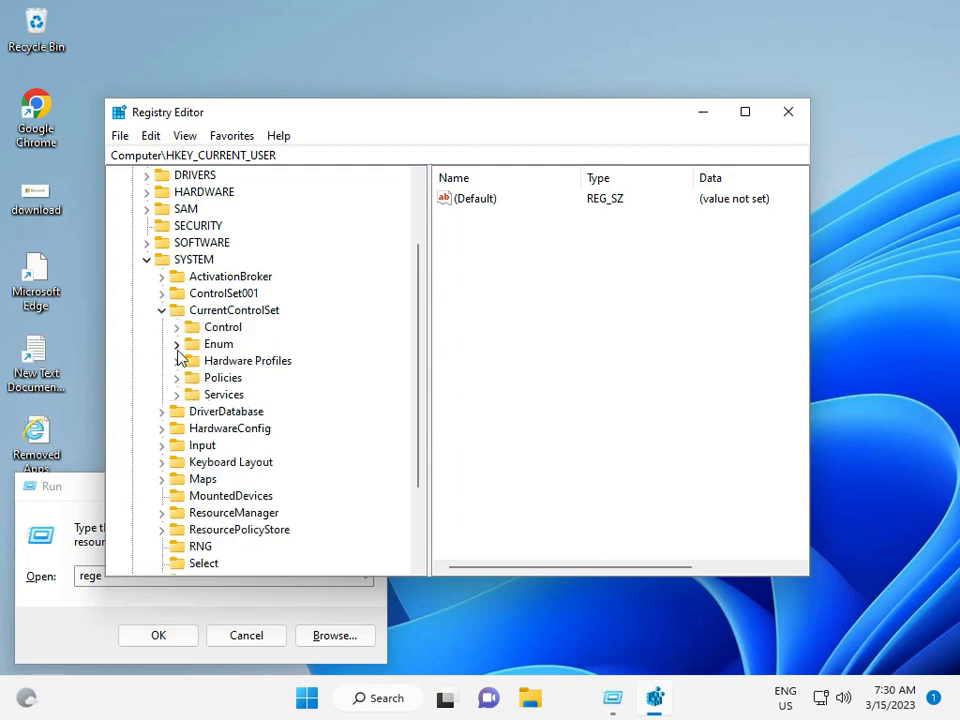
pyautogui.click(177, 395)
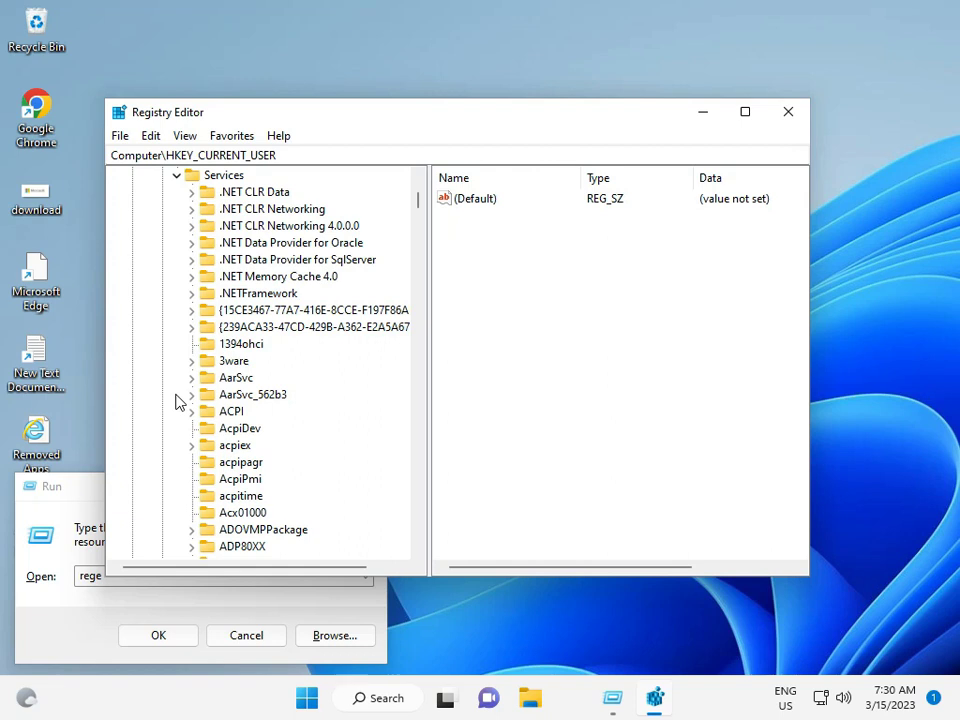
# Scroll down the Services keys and select the stornvme key
pyautogui.scroll(-7, 248, 447)
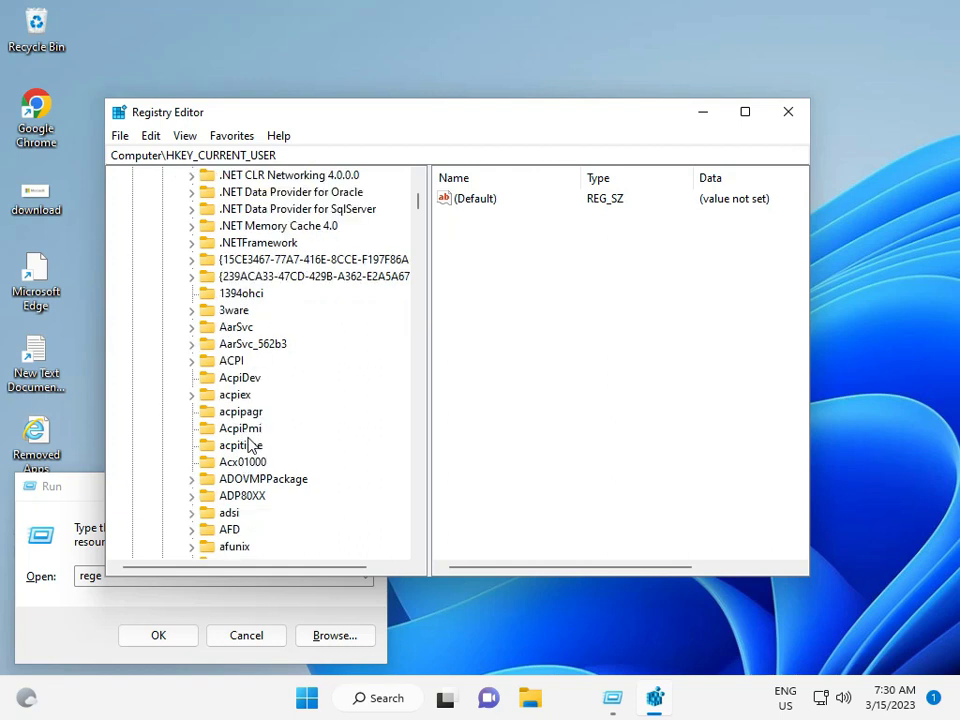
pyautogui.scroll(-8, 248, 447)
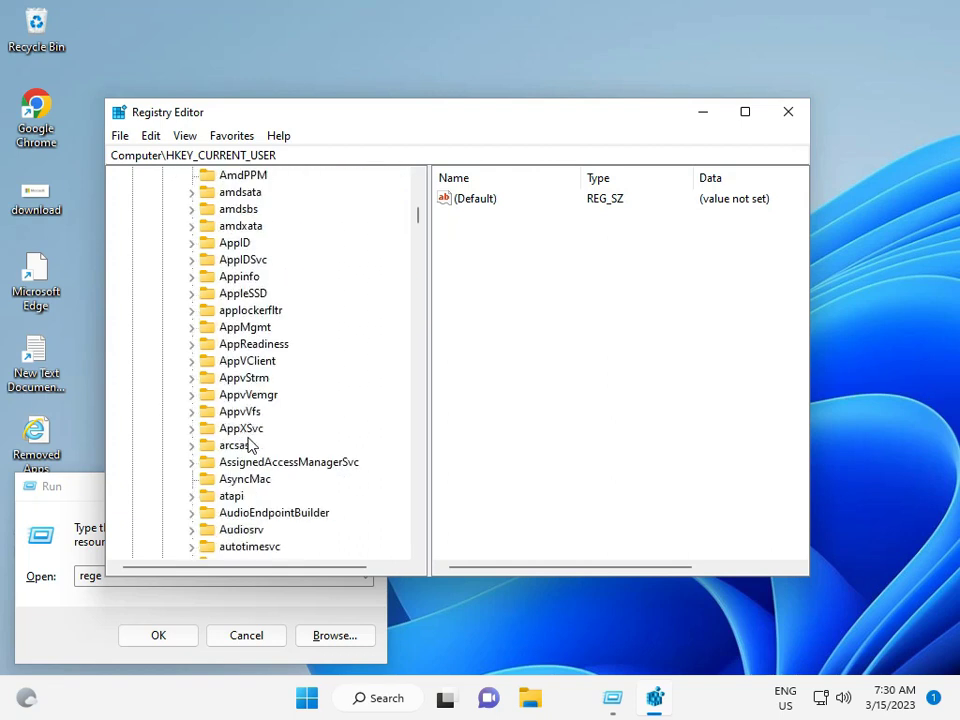
pyautogui.scroll(-16, 248, 447)
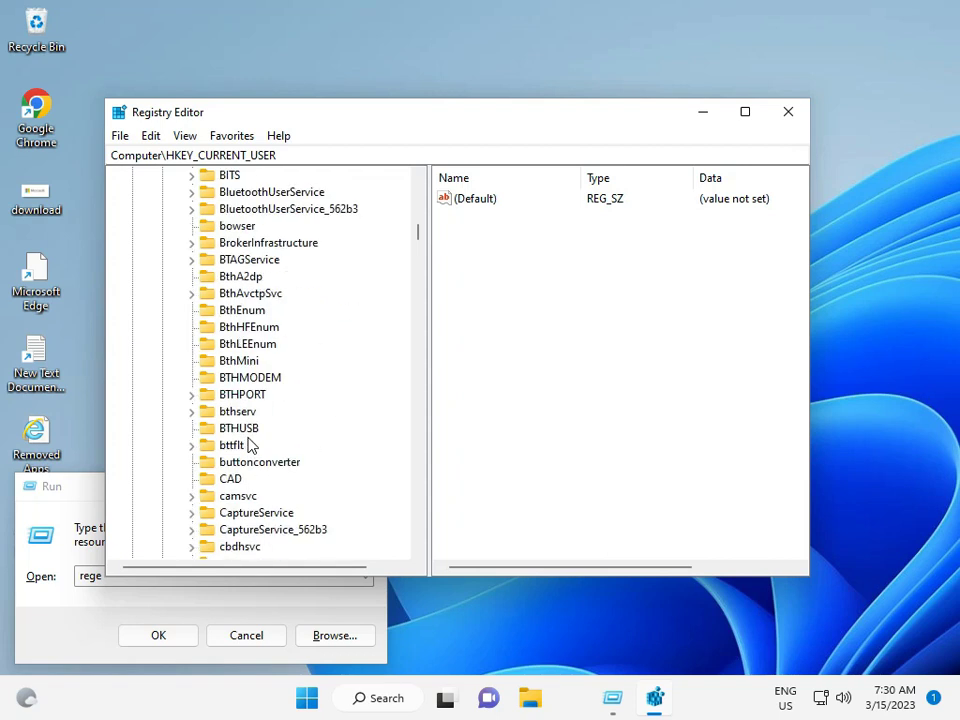
pyautogui.scroll(-12, 248, 447)
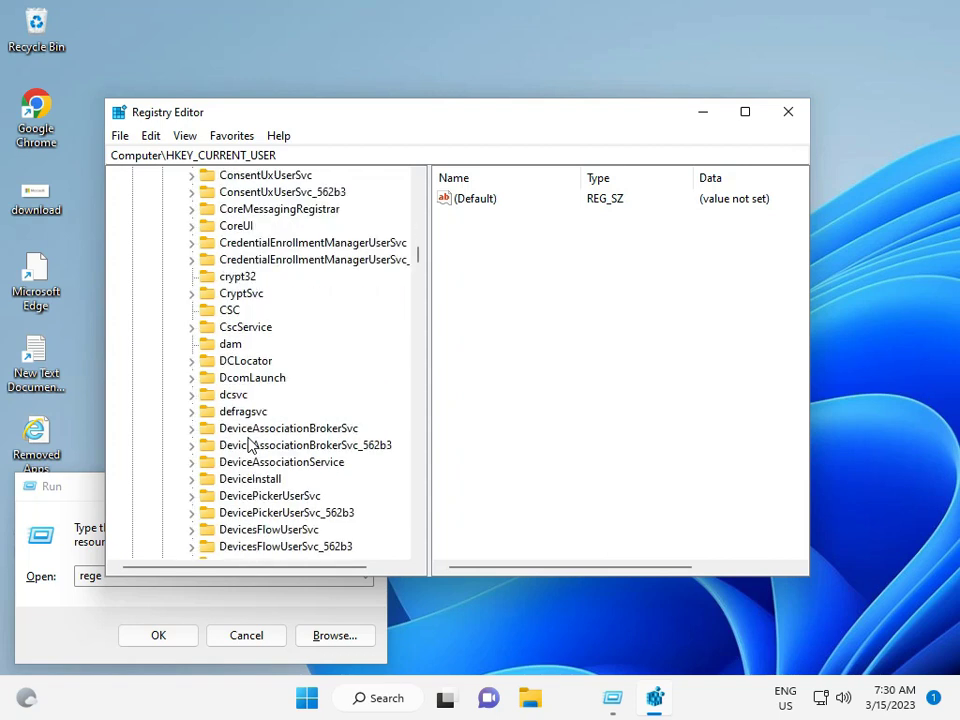
pyautogui.moveTo(419, 262); pyautogui.dragTo(418, 345)
pyautogui.moveTo(417, 350); pyautogui.dragTo(400, 426)
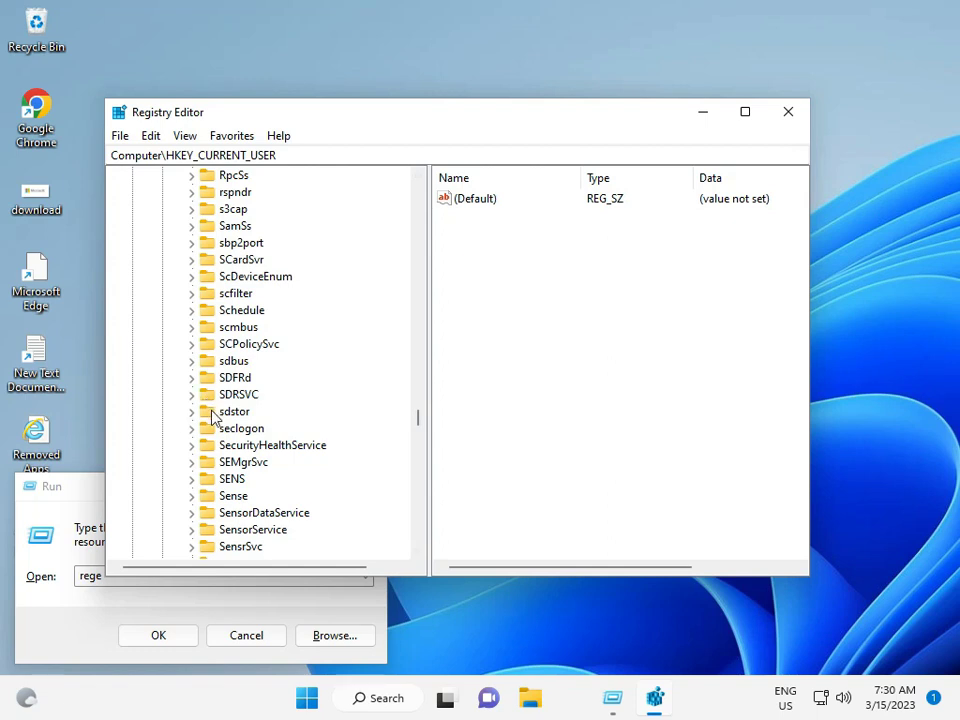
pyautogui.scroll(-5, 208, 418)
pyautogui.scroll(-5, 212, 418)
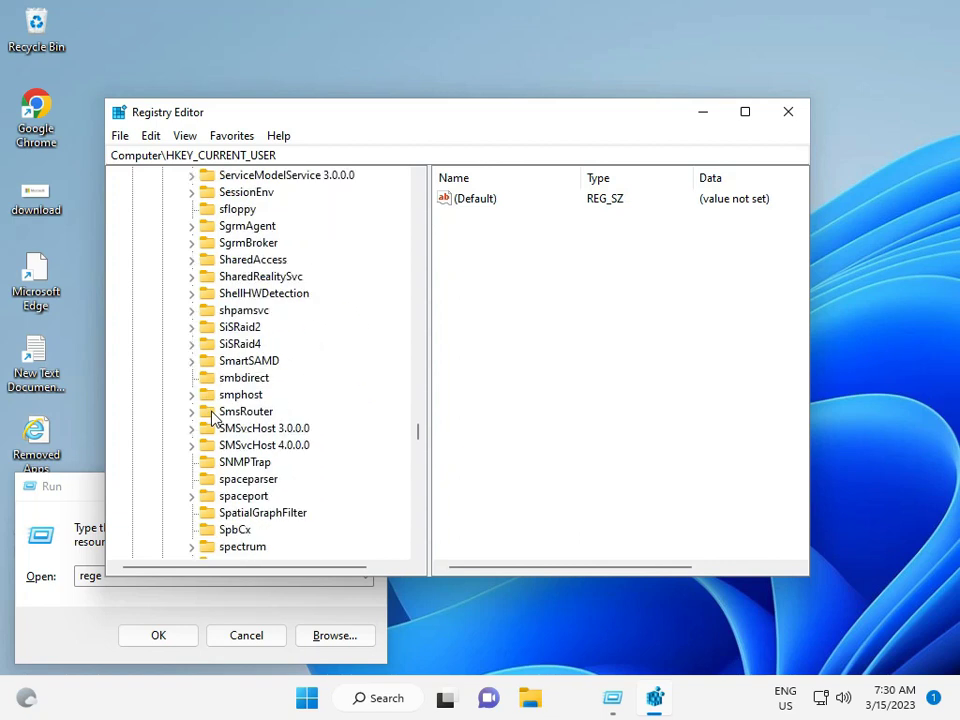
pyautogui.scroll(-4, 212, 418)
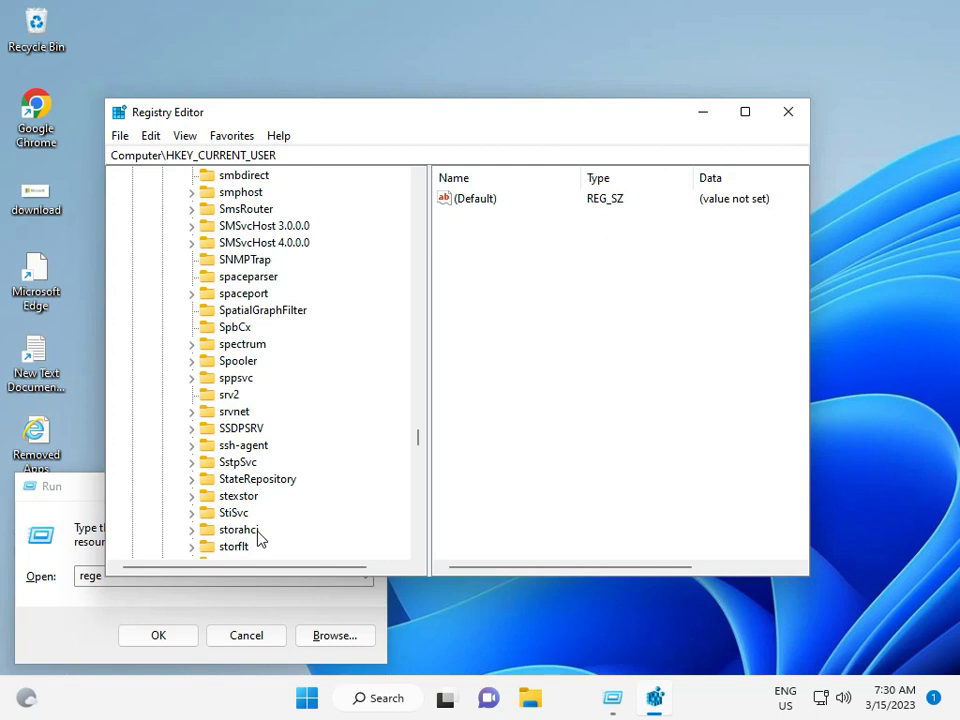
pyautogui.scroll(-1, 258, 538)
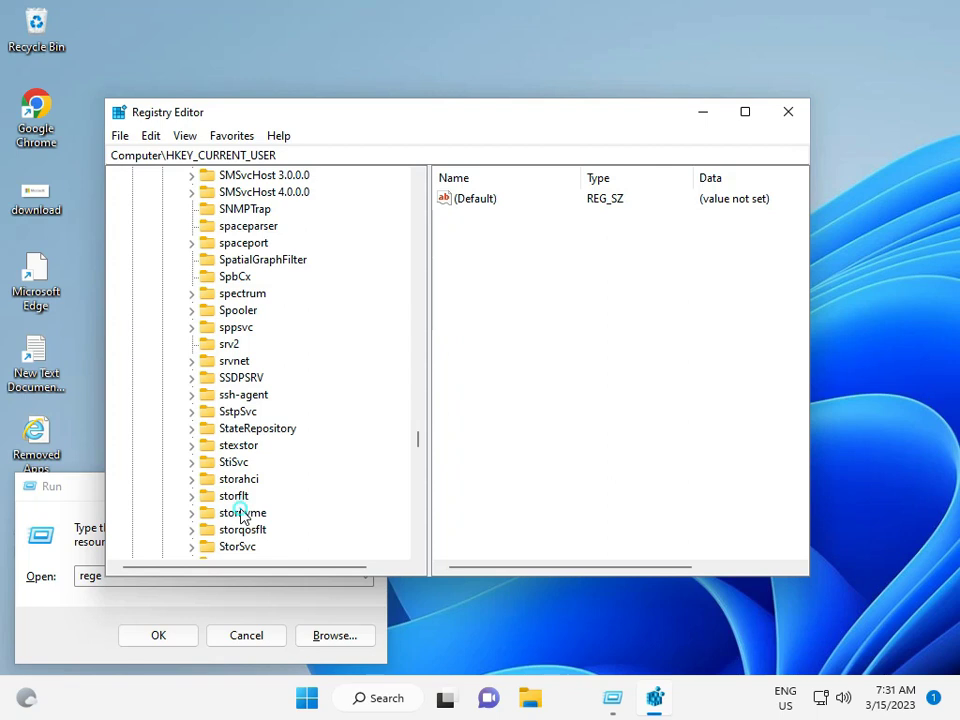
pyautogui.click(240, 513)
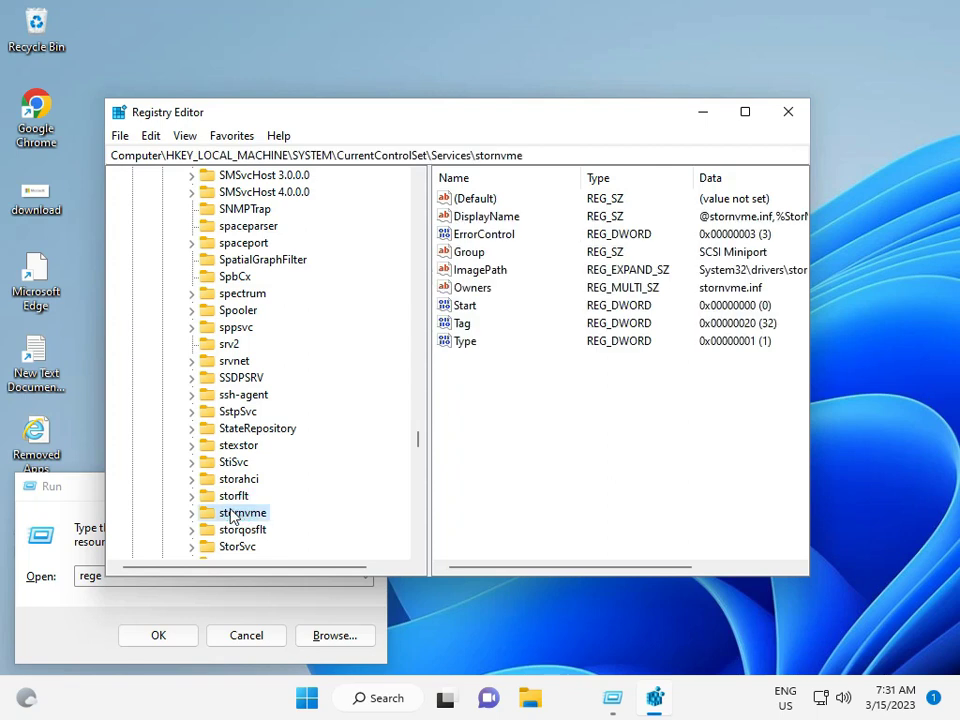
# Expand stornvme > Parameters and select the Device key
pyautogui.click(191, 513)
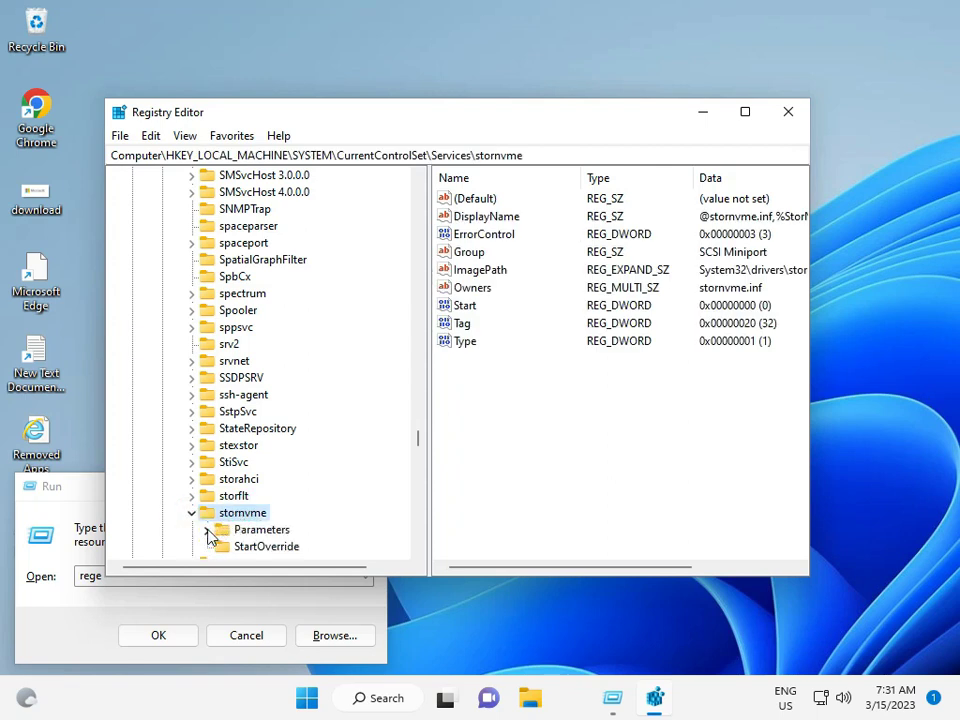
pyautogui.click(207, 530)
pyautogui.scroll(-1, 230, 520)
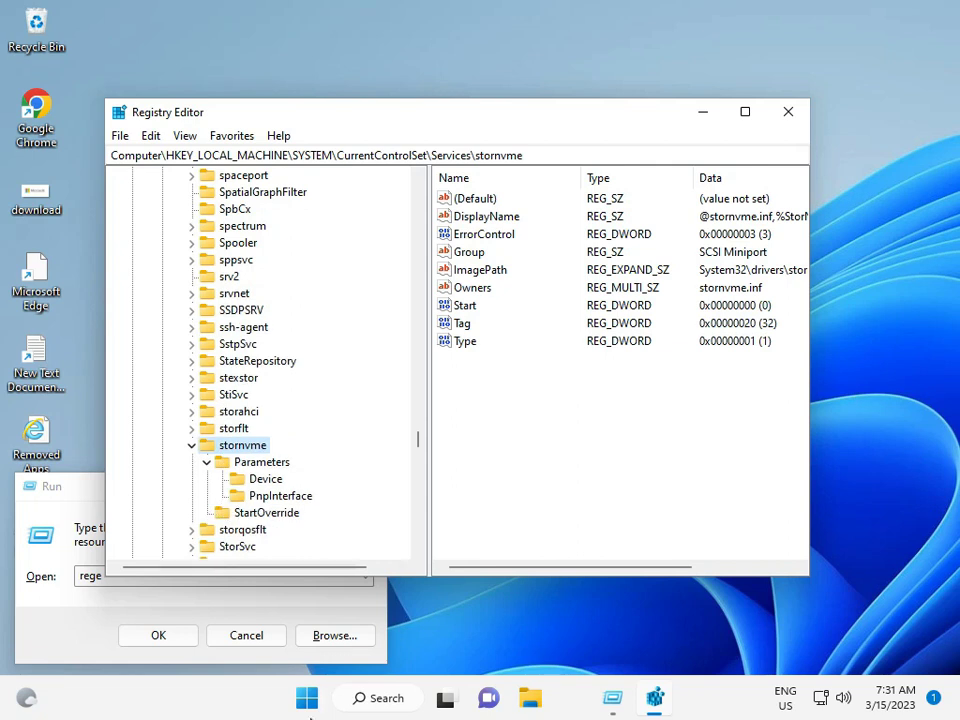
pyautogui.click(255, 481)
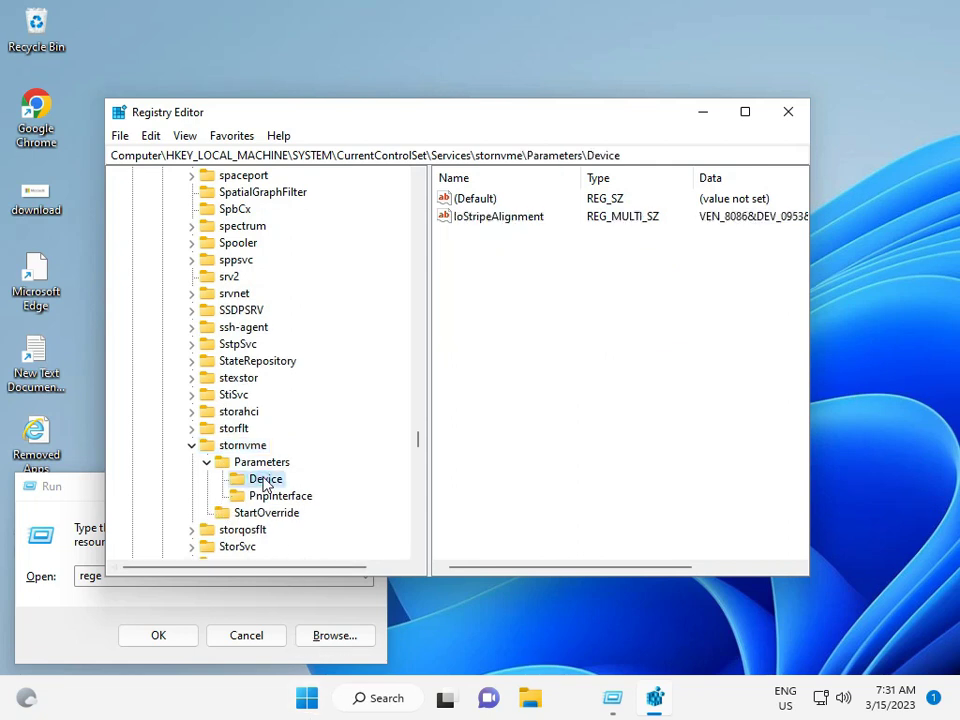
# Create a new DWORD (32-bit) value under Device named 'Multi-String Value'
pyautogui.rightClick(546, 323)
pyautogui.moveTo(585, 338)
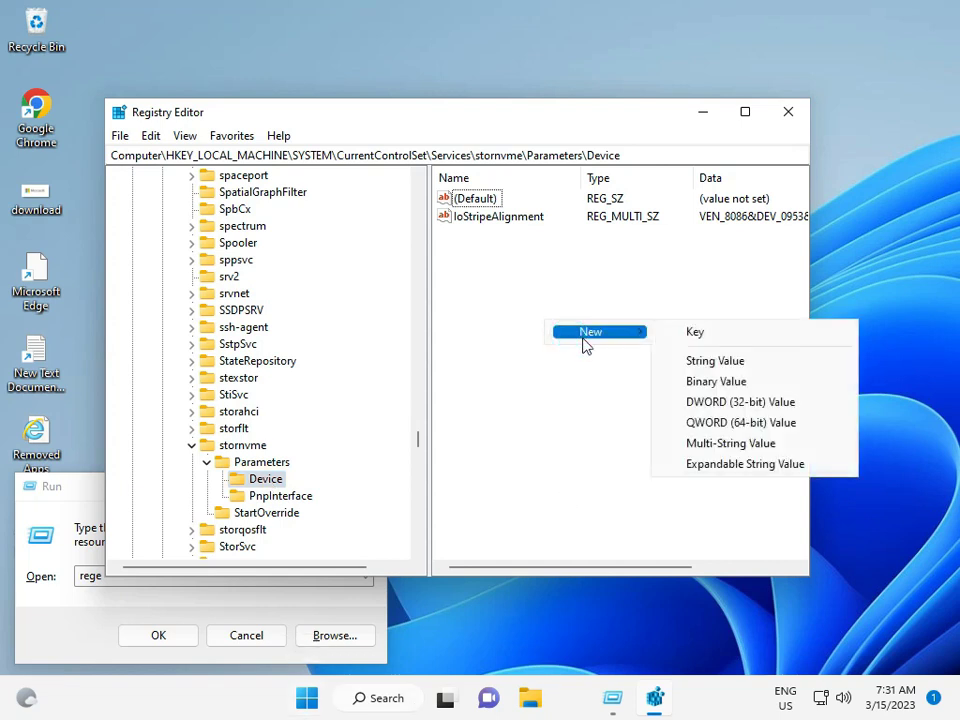
pyautogui.click(694, 405)
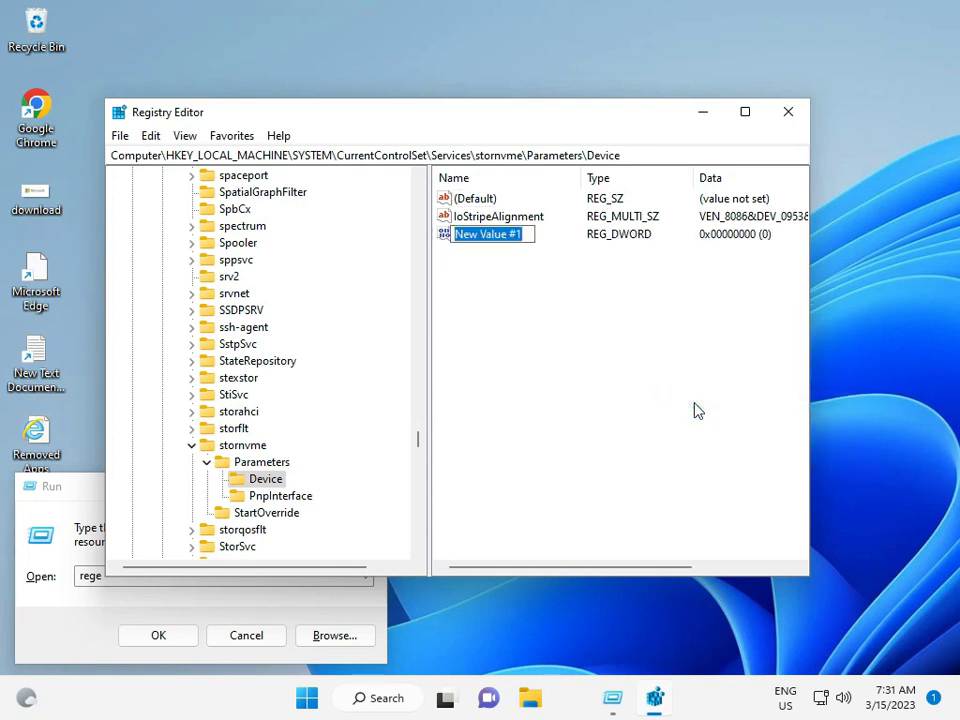
pyautogui.write('M')
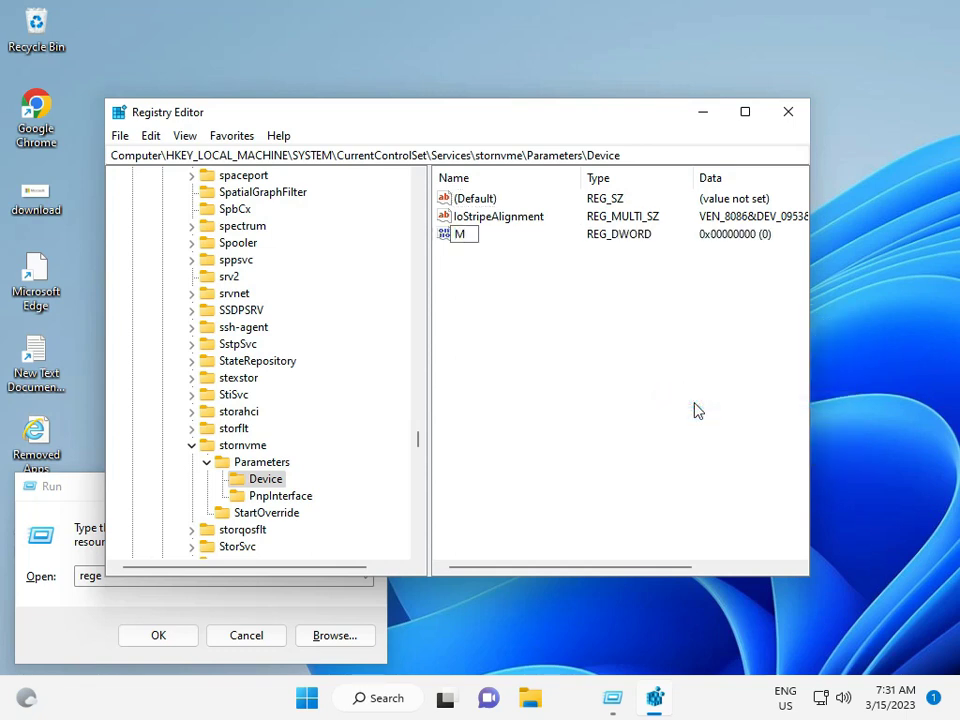
pyautogui.write('ulti-string Va')
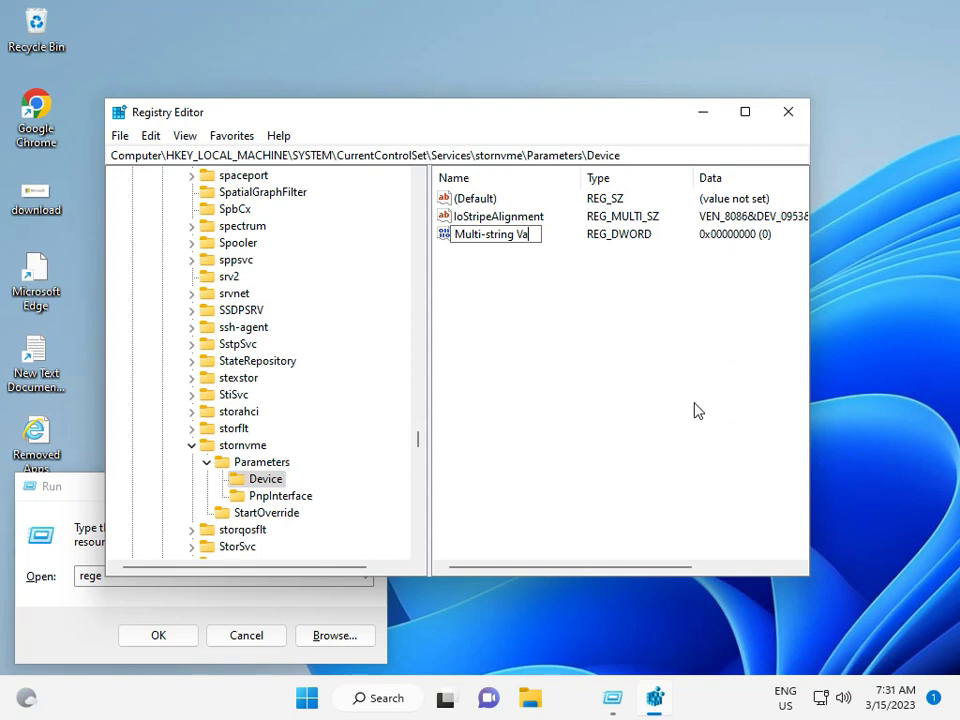
pyautogui.write('lue')
pyautogui.press('Left')
pyautogui.press('Left')
pyautogui.press('Left')
pyautogui.press('Left')
pyautogui.press('Left')
pyautogui.press('Left')
pyautogui.press('Left')
pyautogui.press('Left')
pyautogui.press('Left')
pyautogui.press('Left')
pyautogui.press('Left')
pyautogui.press('BackSpace')
pyautogui.write('S')
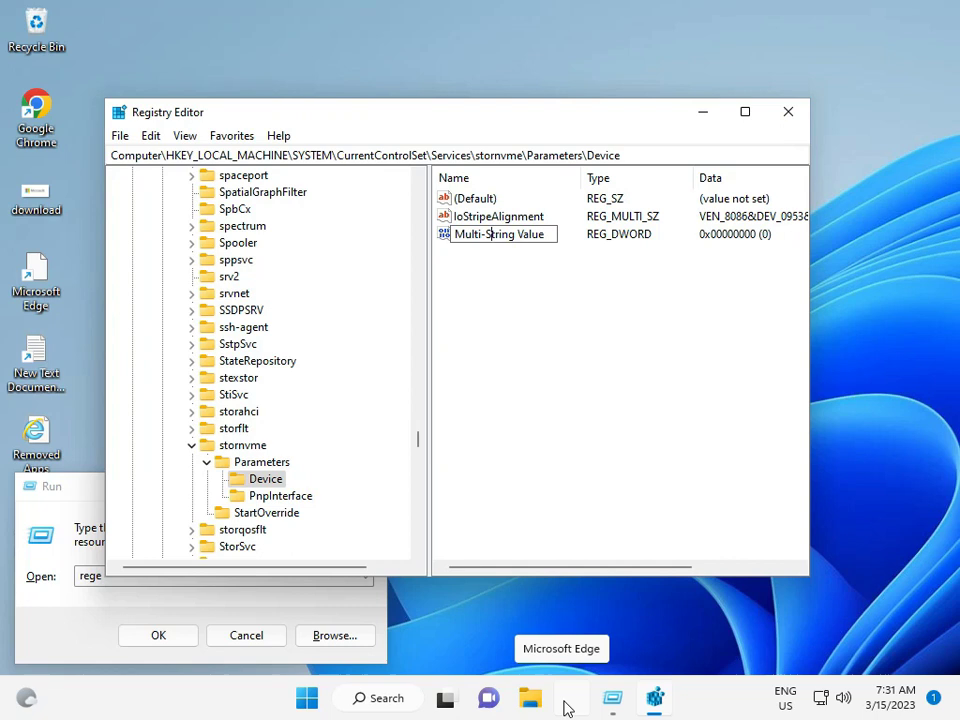
pyautogui.press('Return')
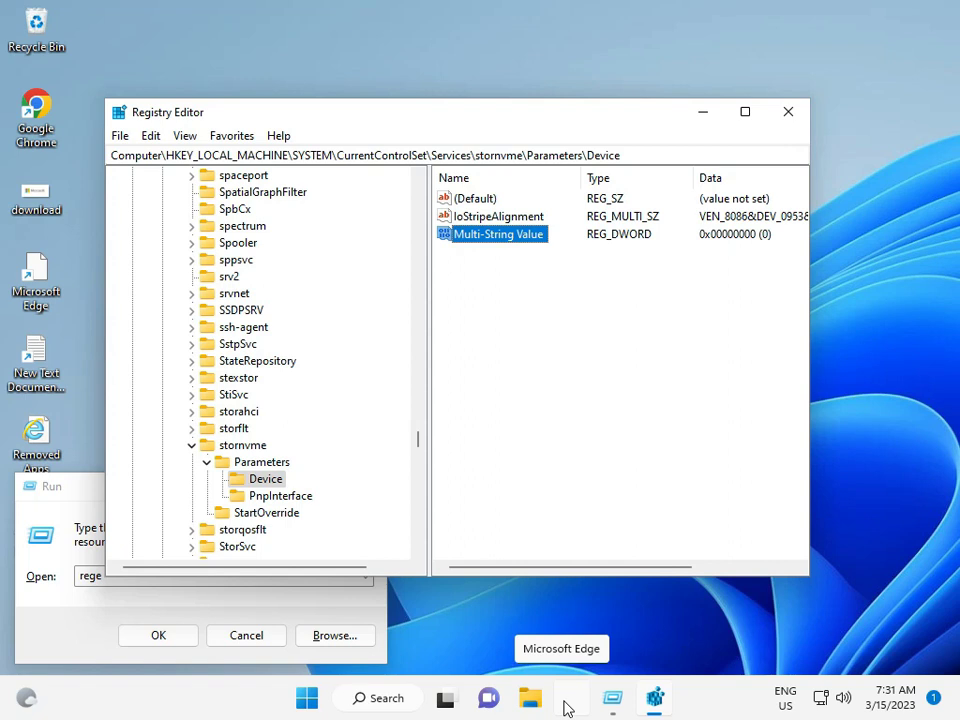
# Set the Multi-String Value DWORD data to hexadecimal 4095 (0x00004095, 16533)
pyautogui.doubleClick(503, 234)
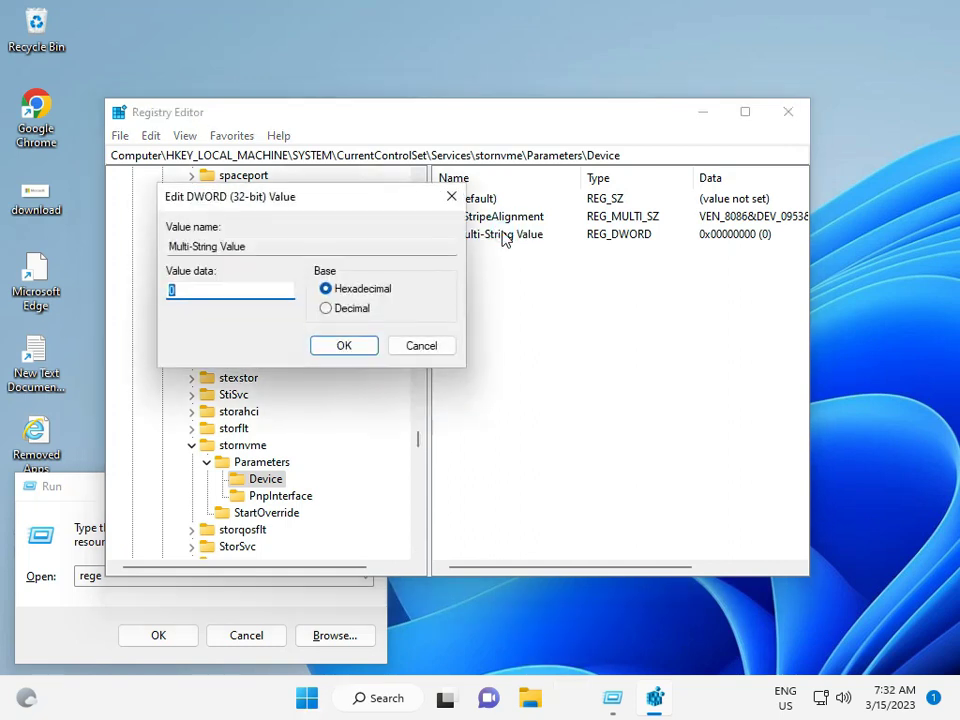
pyautogui.write('4095')
pyautogui.click(345, 349)
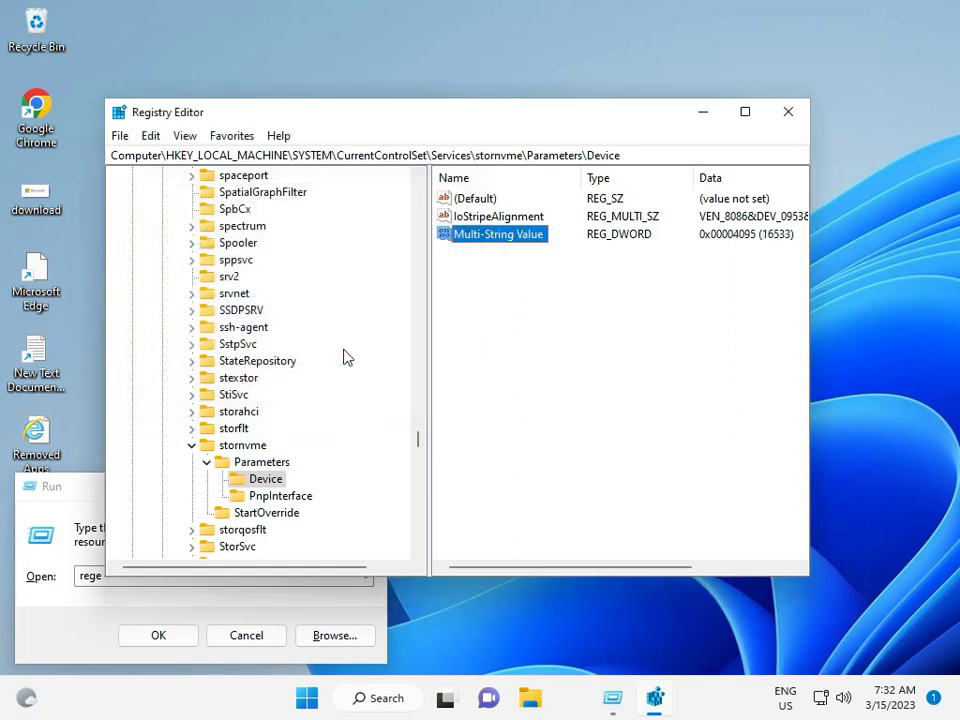